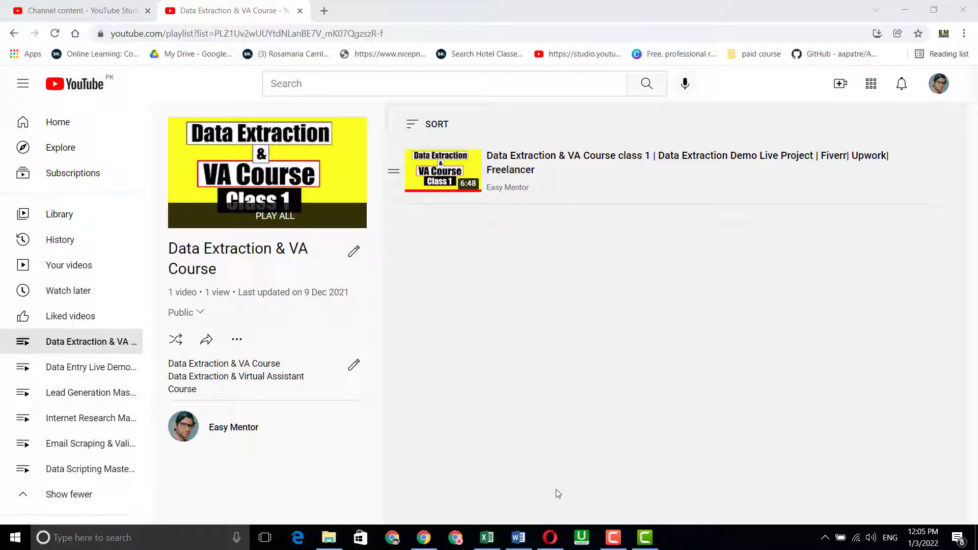
Step: Switch to the Data Extraction 2 document in Word and copy the Tripadvisor web address from the task description
left_click(525, 536)
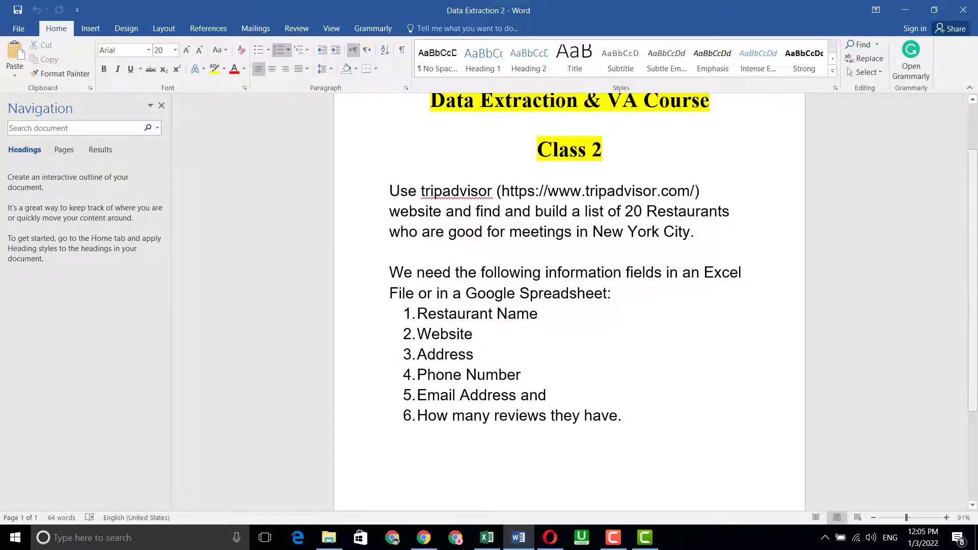
scroll(394, 212, "up", 1)
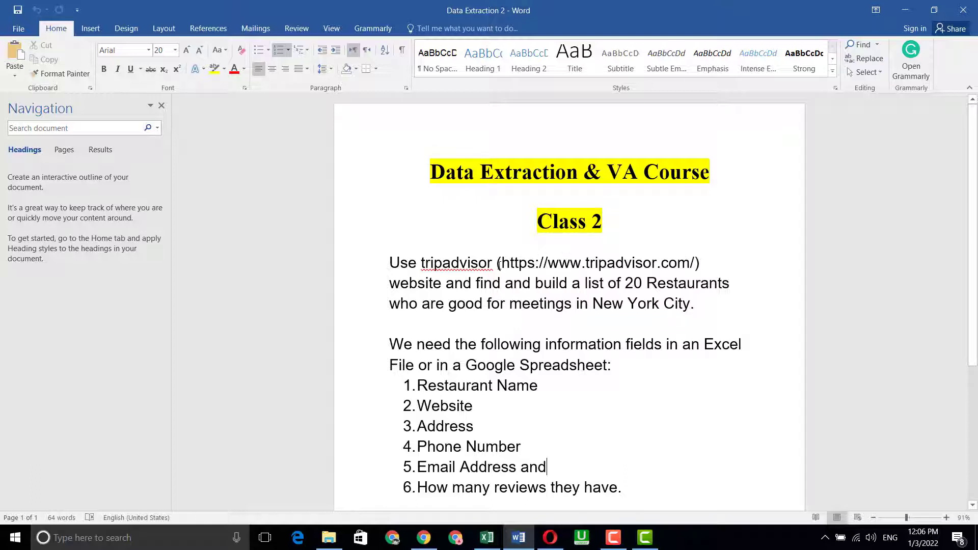
left_click_drag(502, 263, 688, 263)
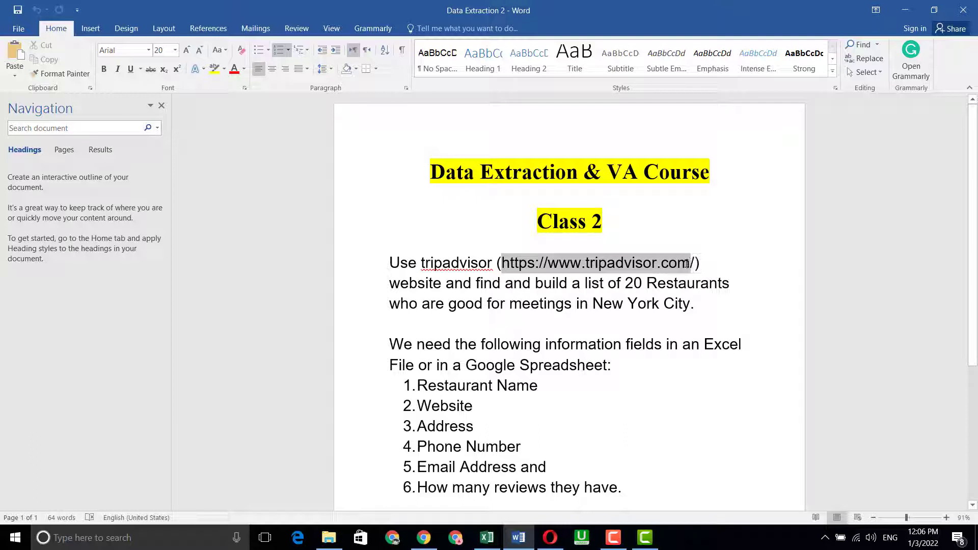
right_click(672, 264)
left_click(696, 285)
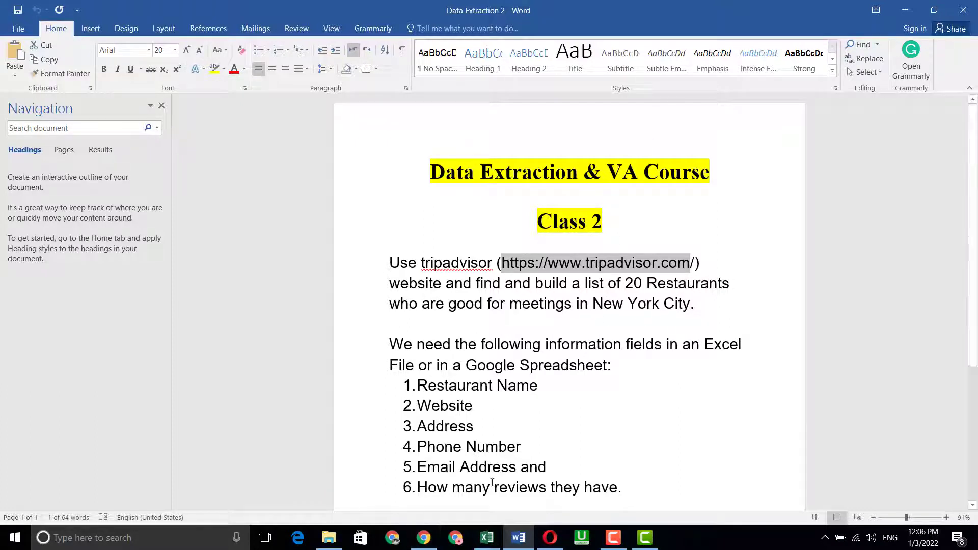
Step: Switch to Chrome and open the copied tripadvisor.com address in a new tab
left_click(424, 538)
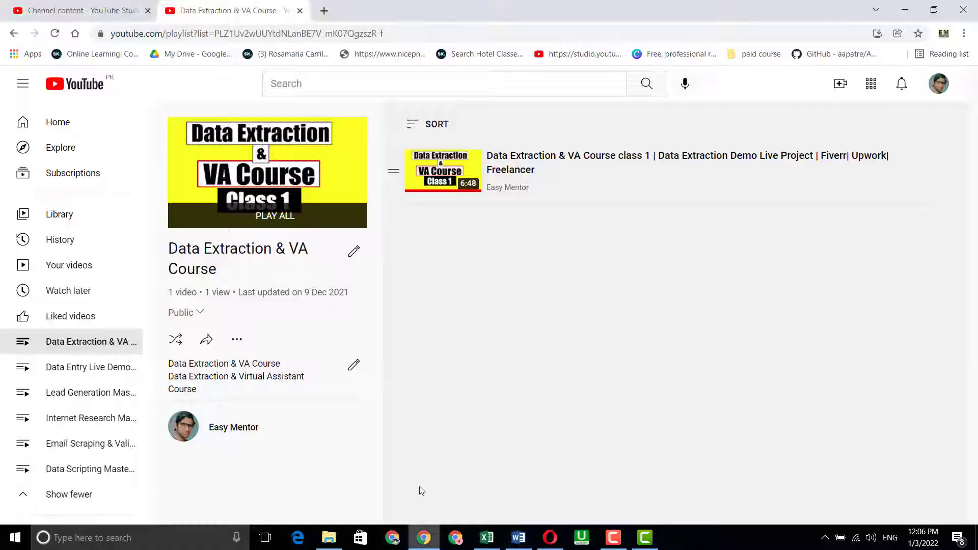
left_click(324, 12)
right_click(328, 33)
left_click(377, 111)
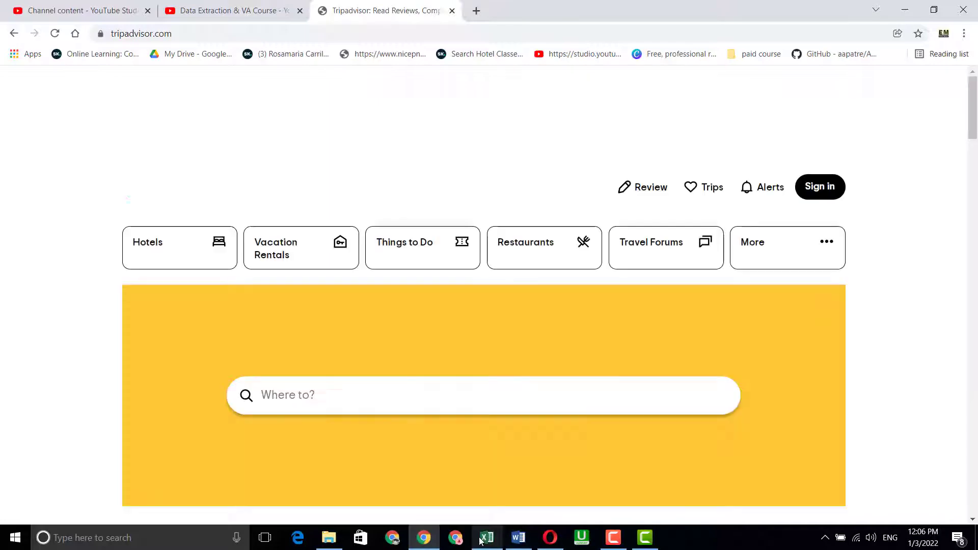
Step: Switch to Word and review the restaurant criteria and the list of required information fields
left_click(519, 538)
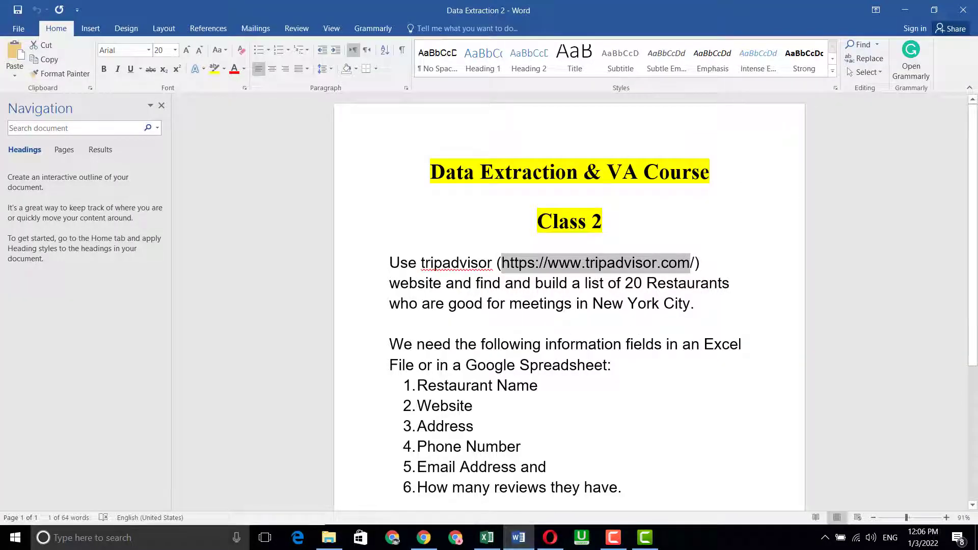
scroll(394, 268, "down", 3)
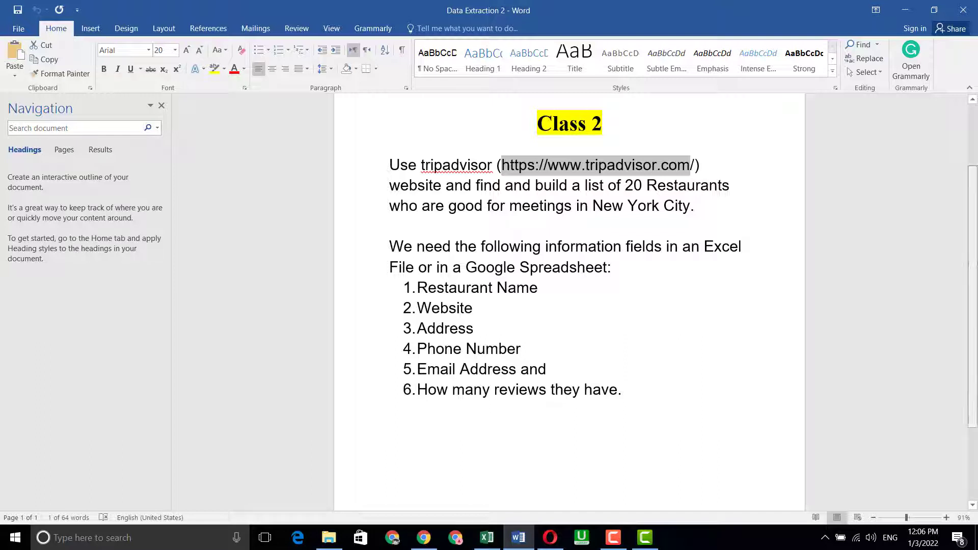
left_click_drag(973, 301, 977, 249)
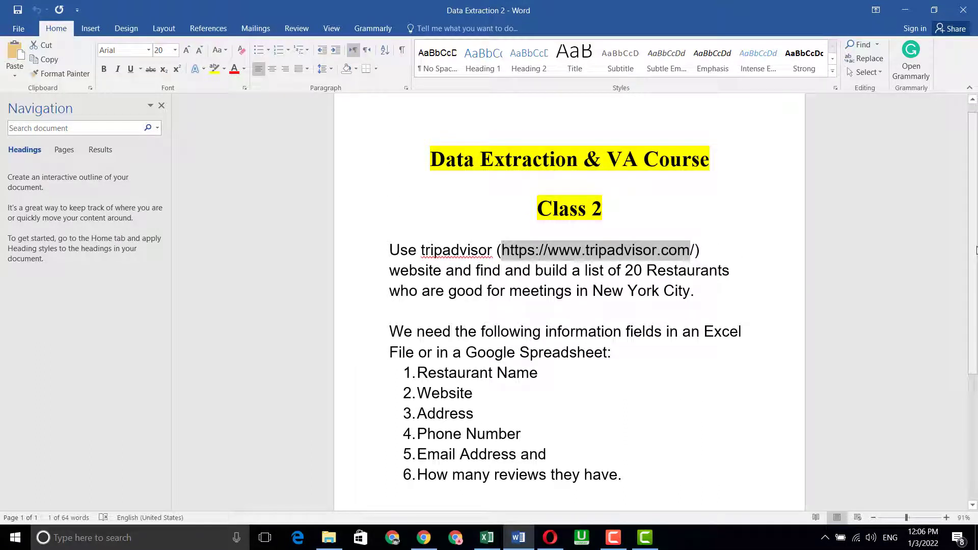
left_click(734, 215)
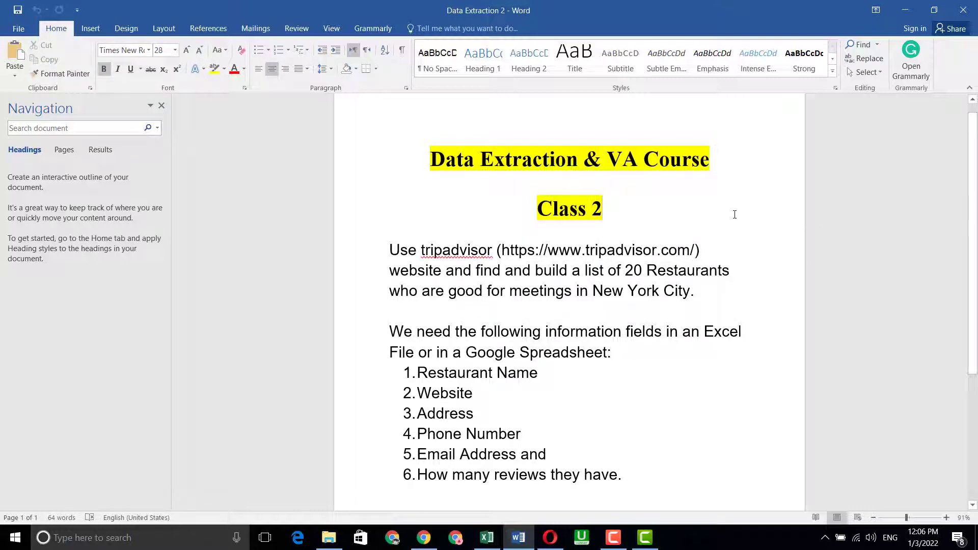
Step: Switch to Chrome, dismiss the Google sign-in prompt on Tripadvisor, and recheck the task description in Word
left_click(424, 537)
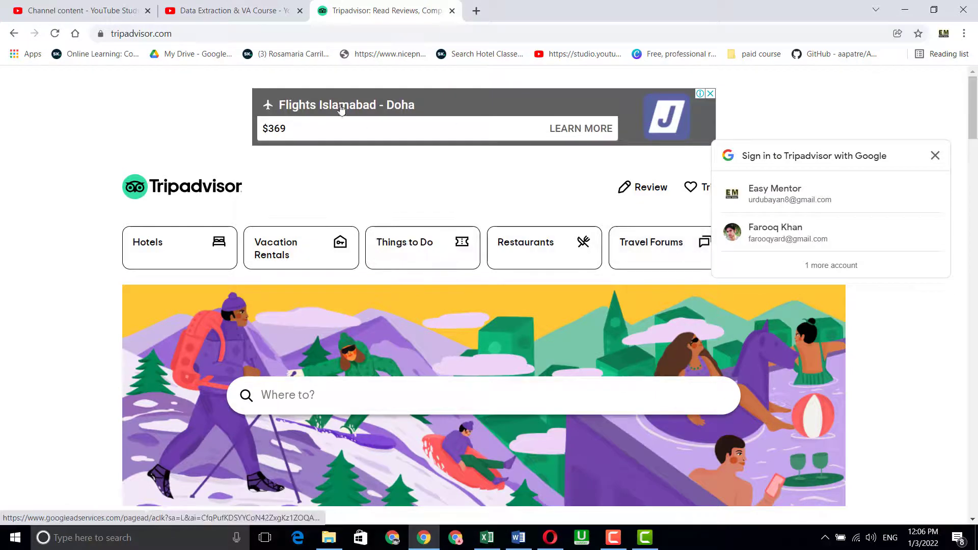
left_click(936, 156)
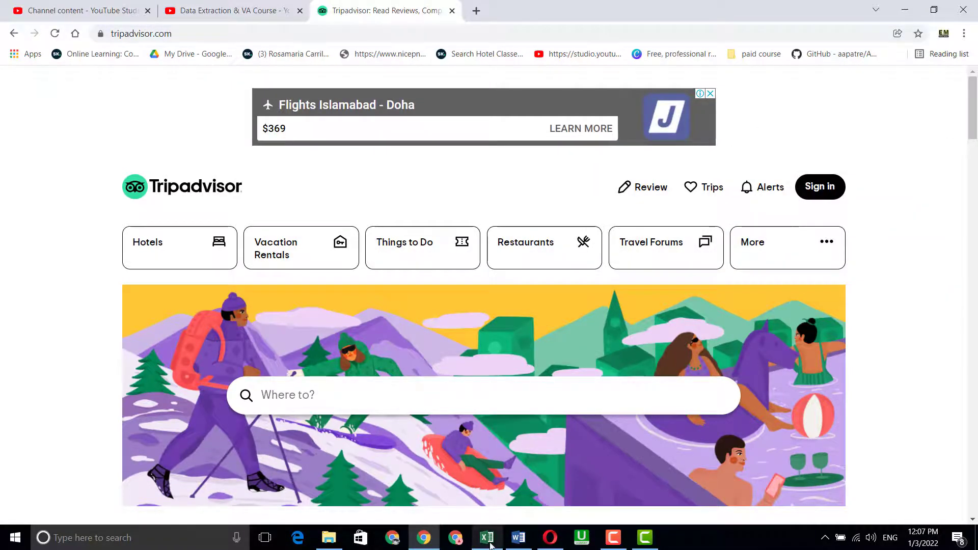
left_click(518, 537)
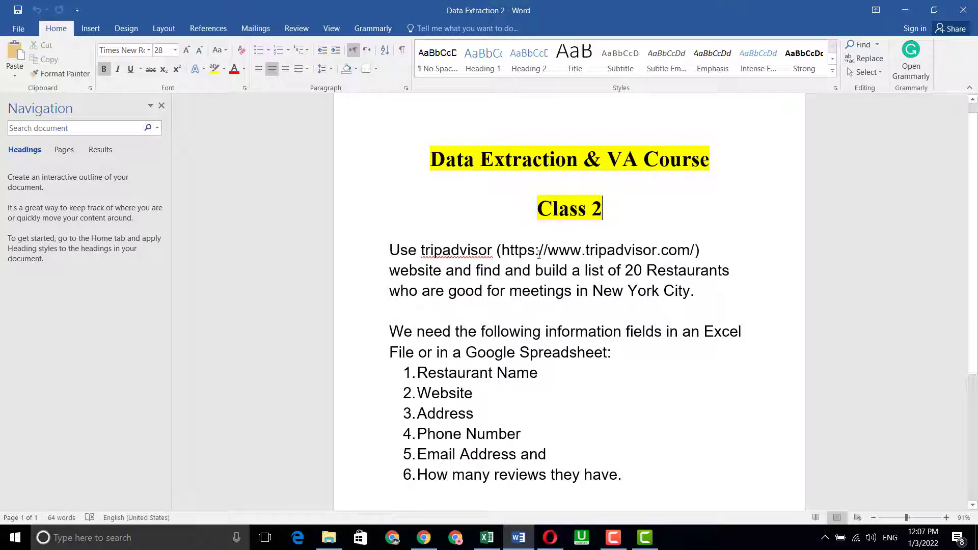
left_click(424, 538)
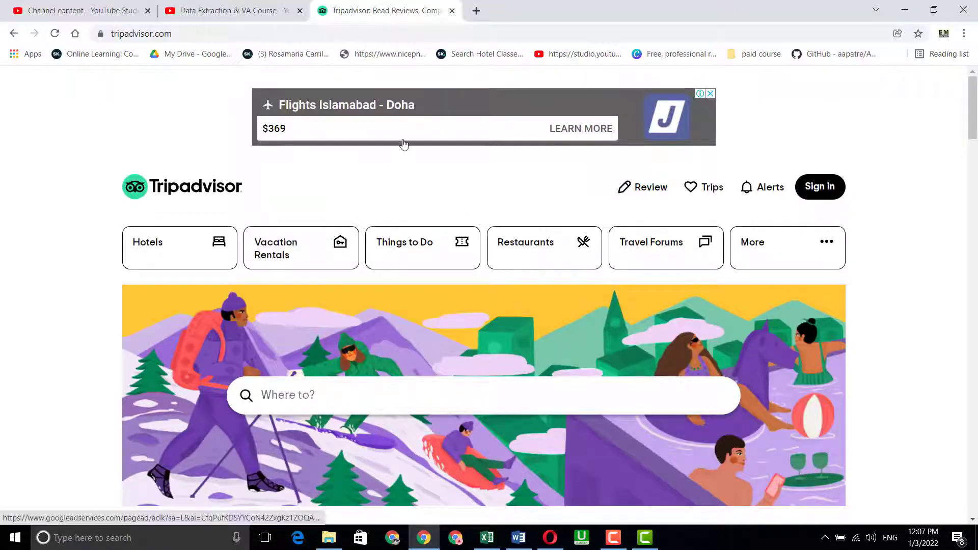
Step: Switch to Opera and return from the expanded restaurant list to the main Google search results
left_click(552, 539)
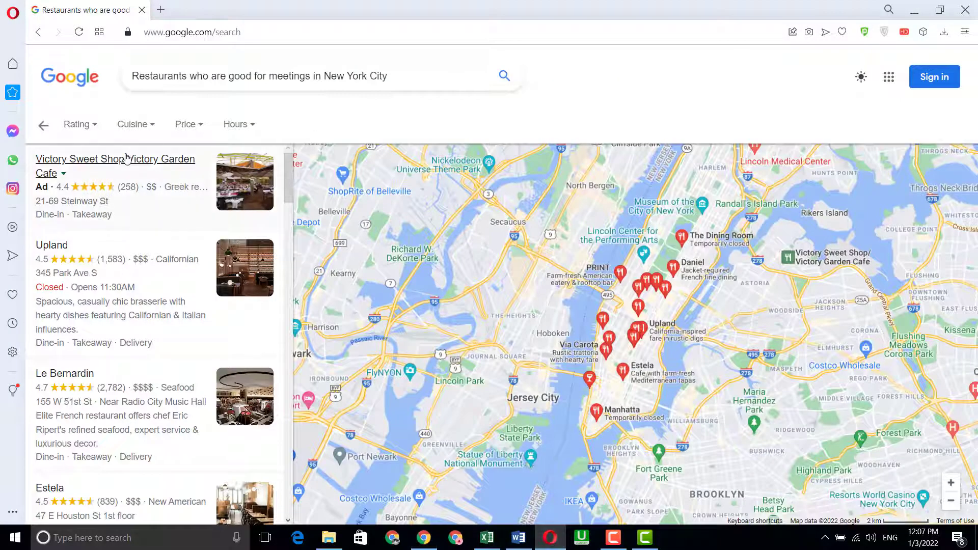
left_click(44, 126)
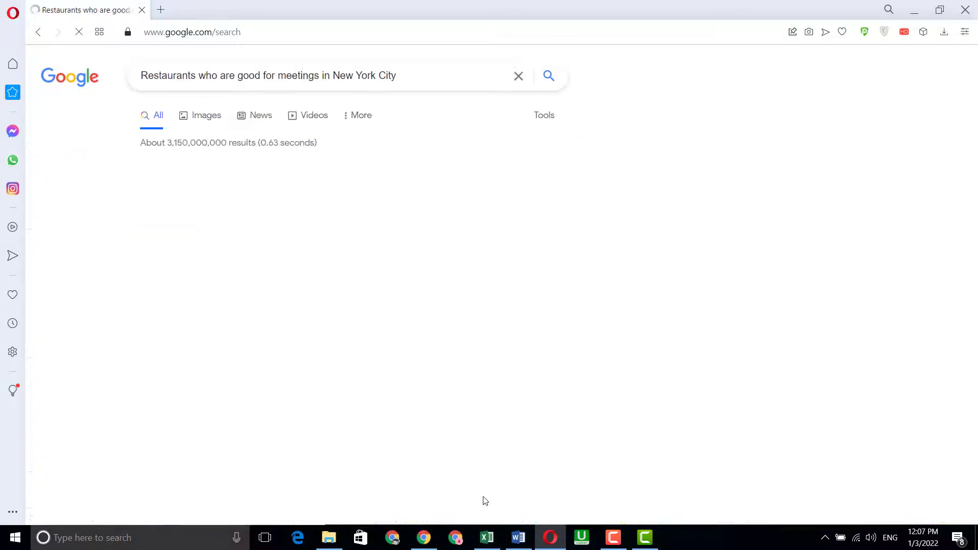
Step: Switch to Word and copy the phrase "Restaurants who are good for meetings in New York City" from the task description
left_click(519, 538)
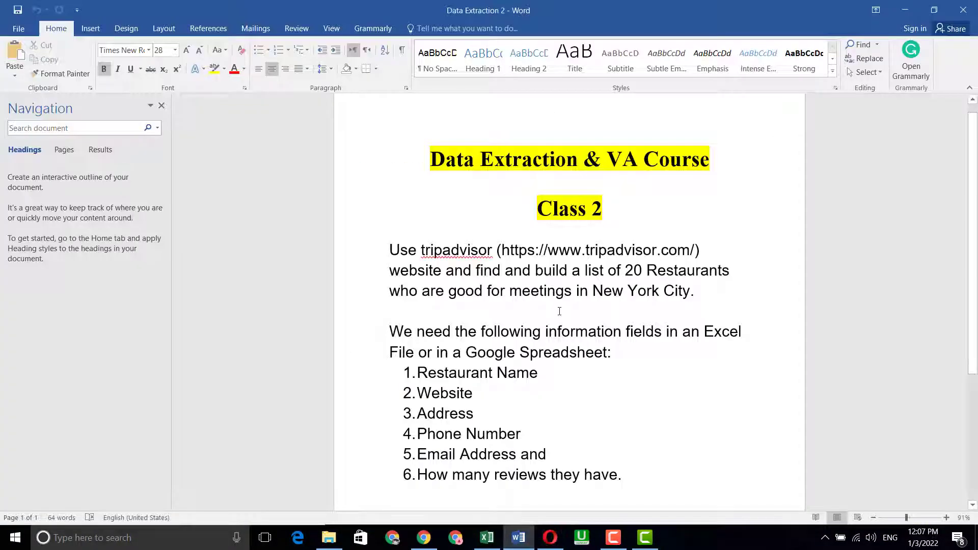
left_click(559, 311)
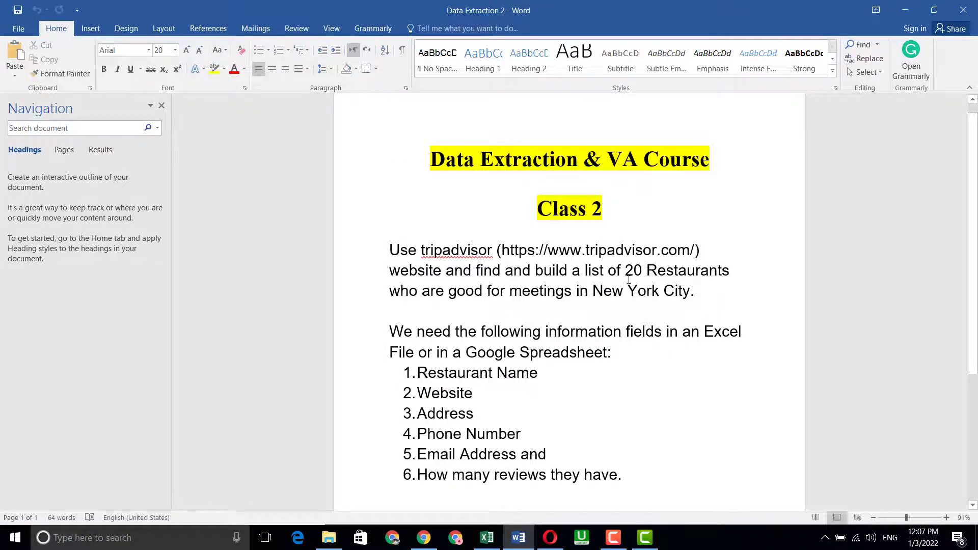
left_click_drag(648, 272, 680, 294)
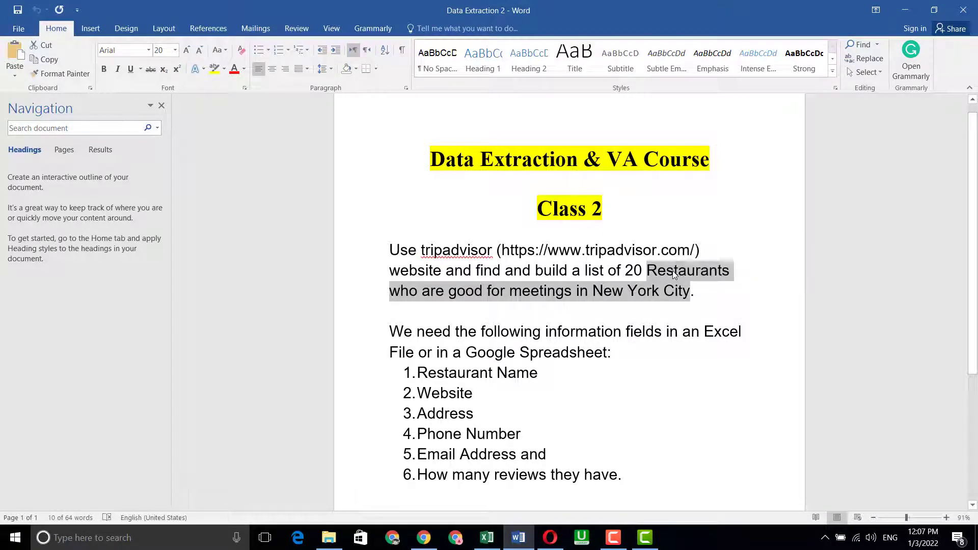
right_click(671, 269)
left_click(708, 292)
Step: Switch to Opera and examine the full list of restaurants in the Google results for New York City meetings
left_click(550, 537)
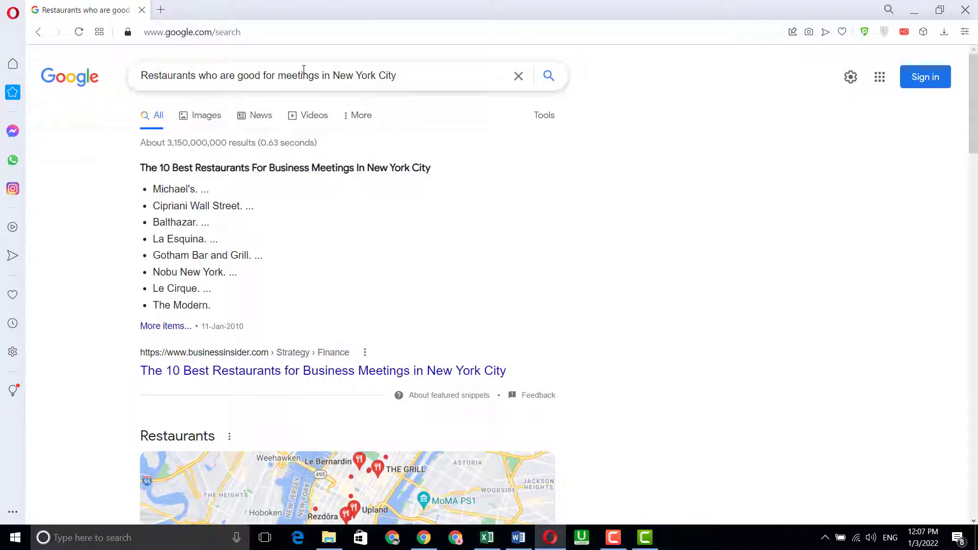
left_click_drag(975, 105, 976, 237)
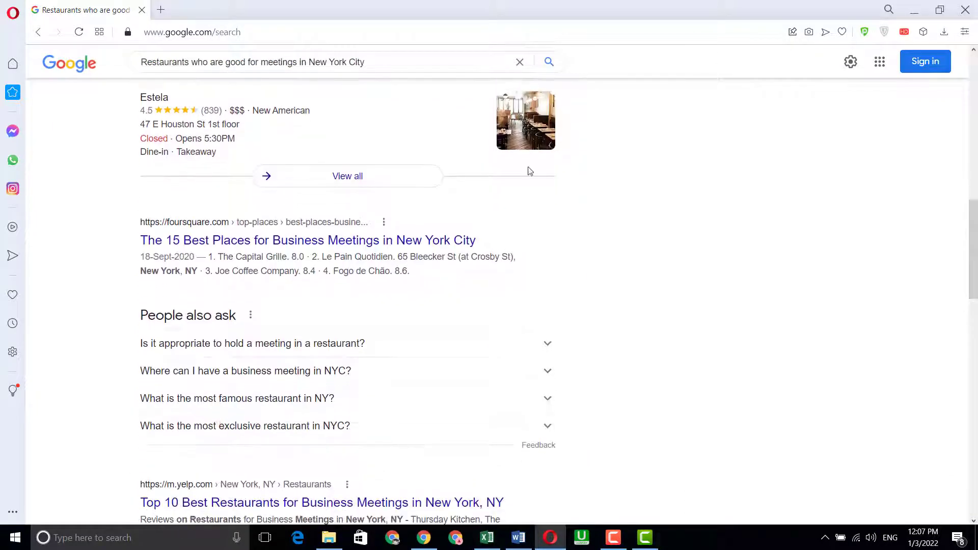
left_click(368, 178)
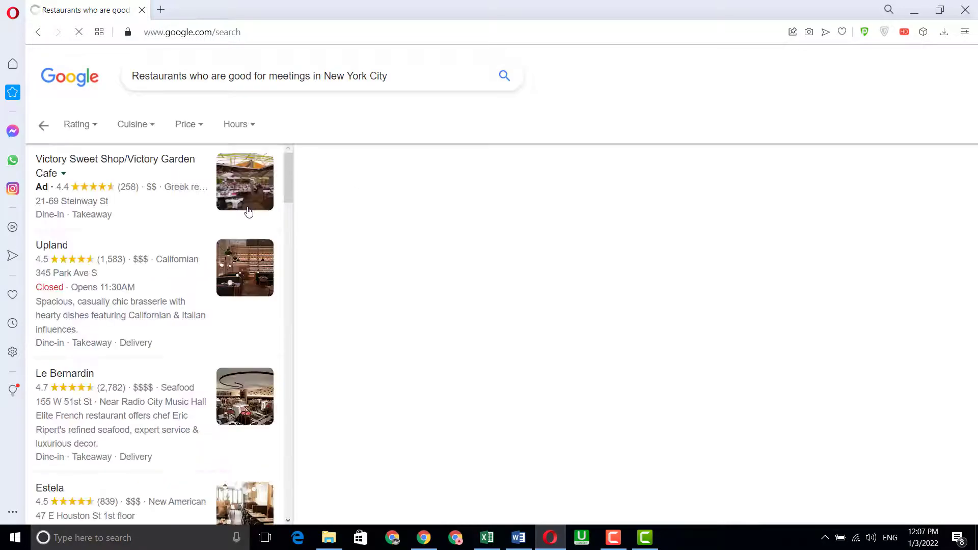
left_click_drag(284, 186, 296, 258)
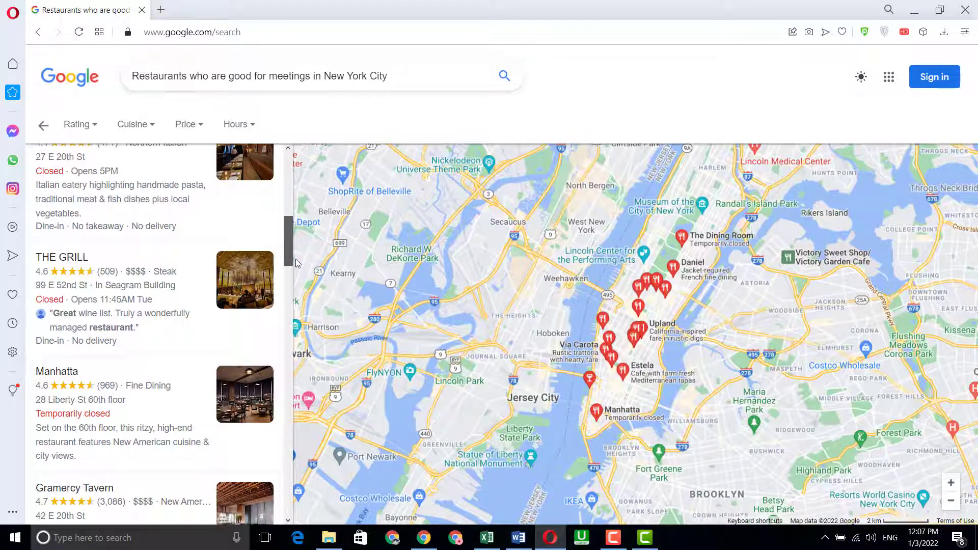
left_click_drag(296, 258, 270, 201)
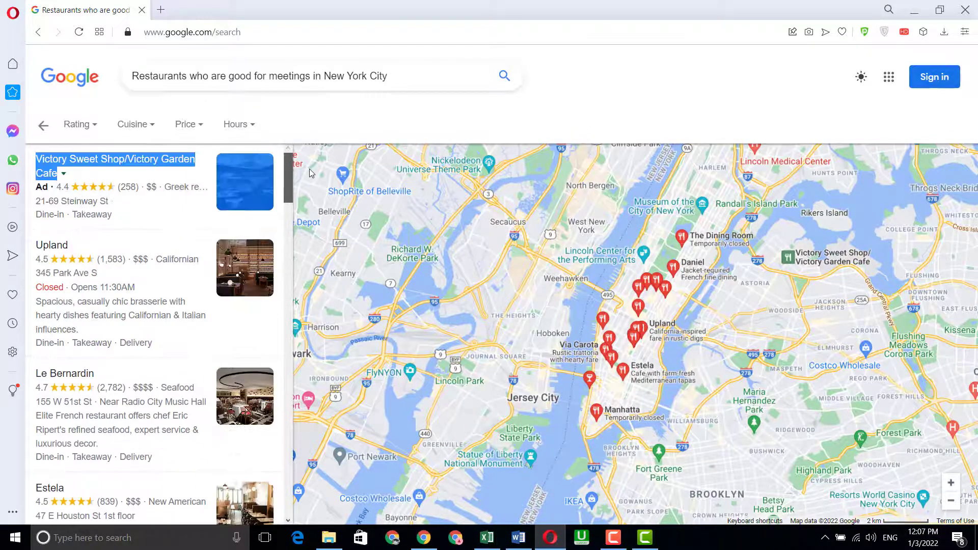
left_click(520, 125)
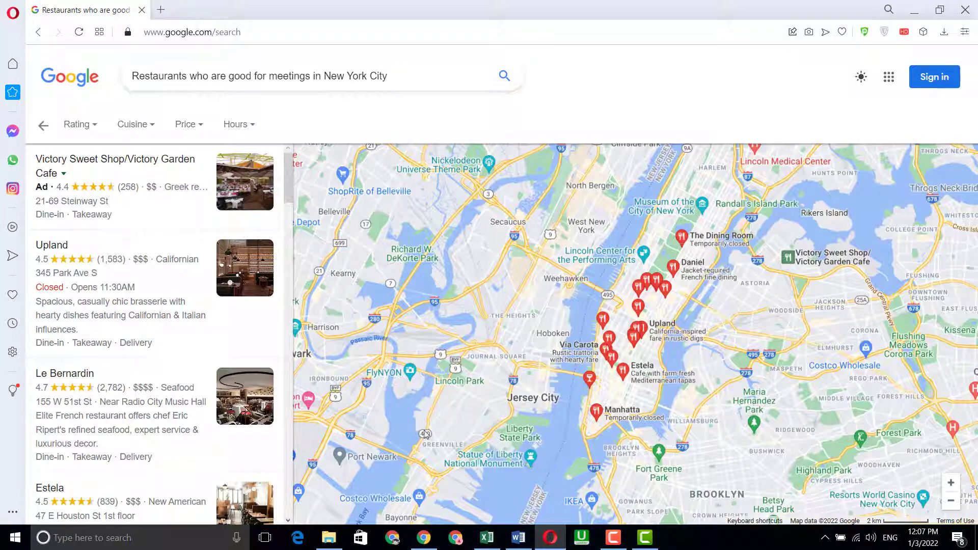
Step: Switch to Chrome and search Tripadvisor for "Restaurants who are good for meetings in New York City"
left_click(426, 542)
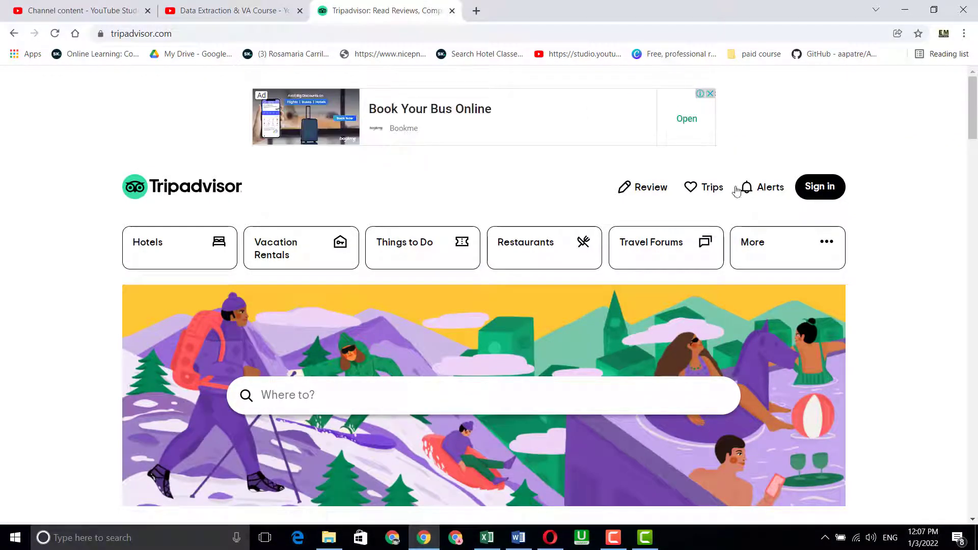
scroll(975, 129, "down", 3)
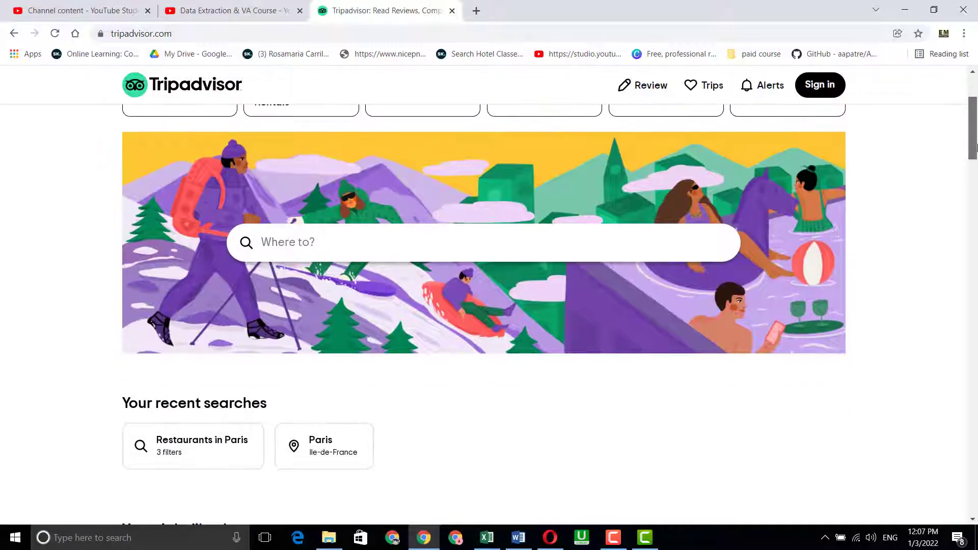
left_click(518, 537)
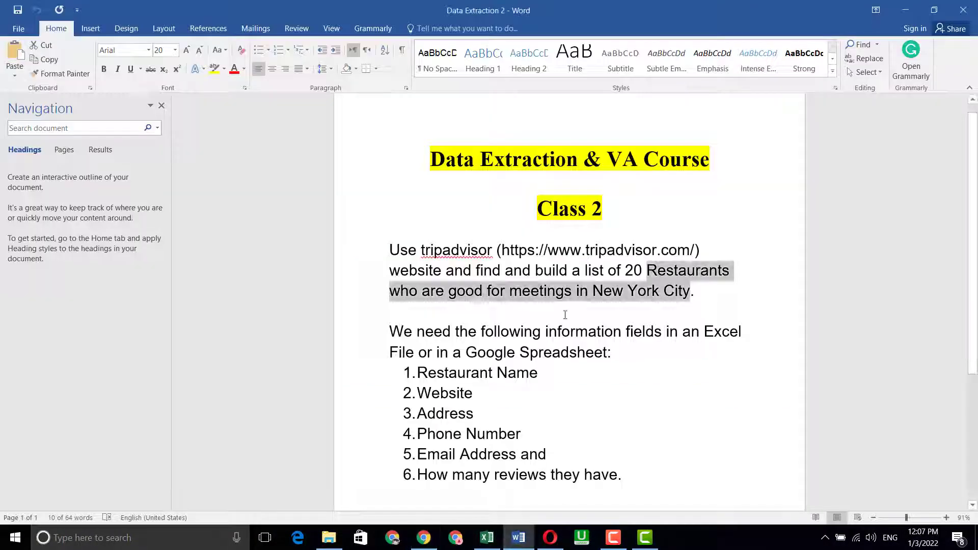
left_click(424, 537)
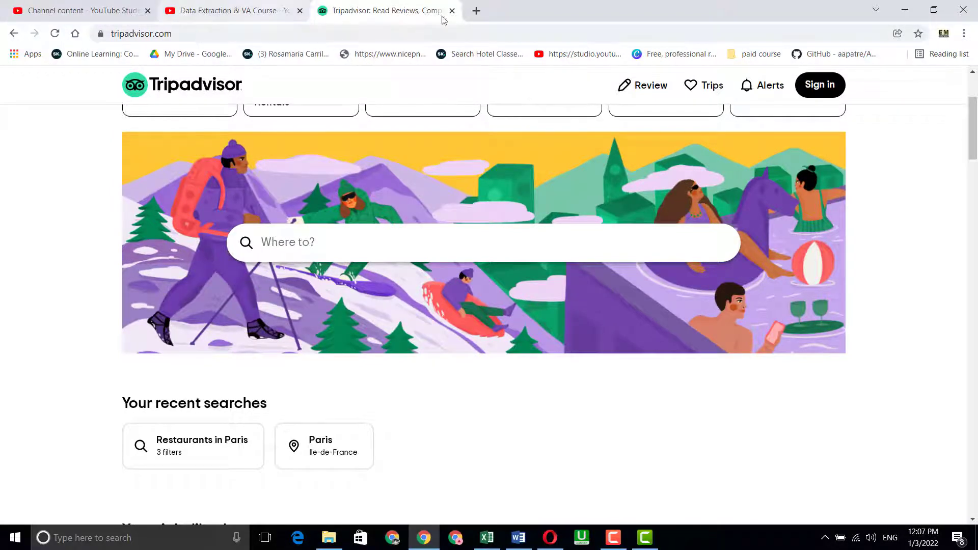
left_click(333, 244)
right_click(333, 244)
left_click(374, 326)
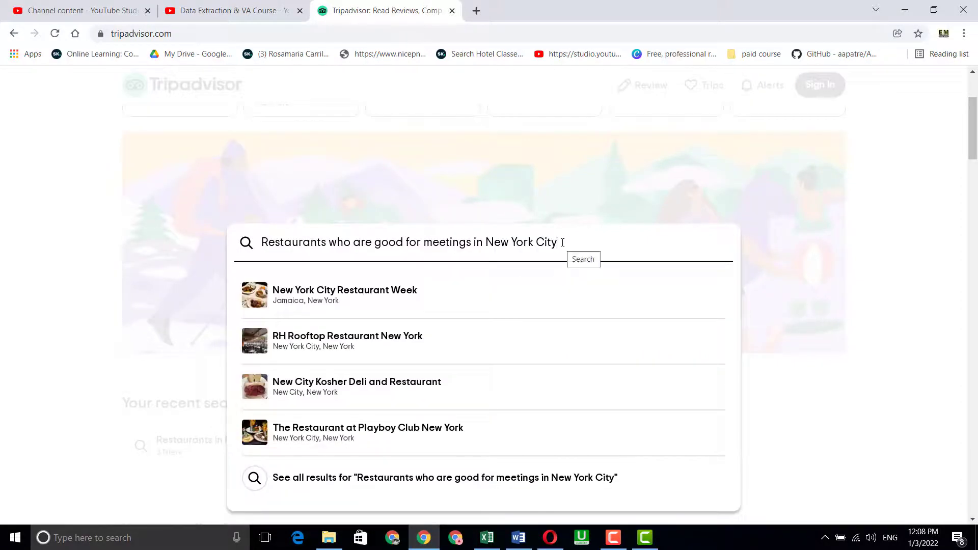
key("Return")
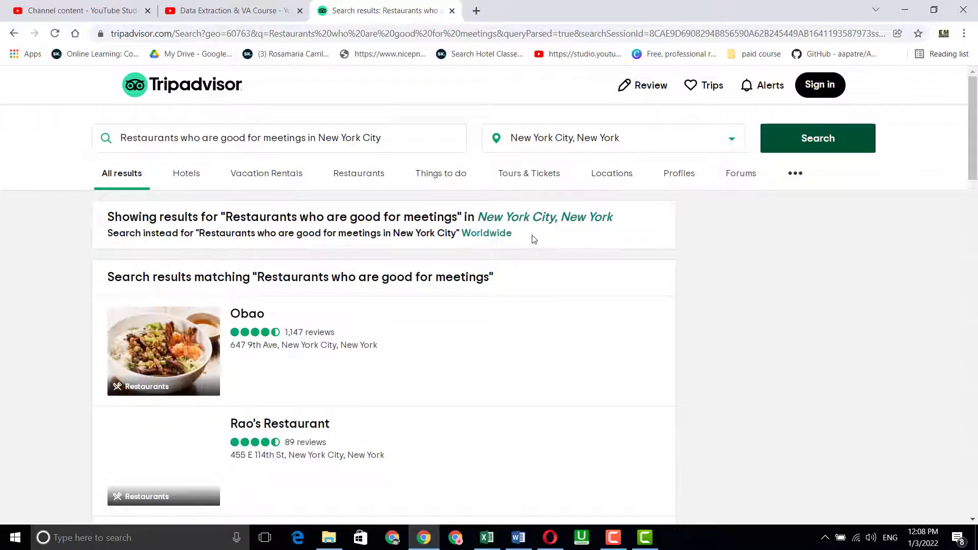
Step: Look through the restaurants in the Tripadvisor search results and return to the Tripadvisor homepage
scroll(969, 163, "down", 3)
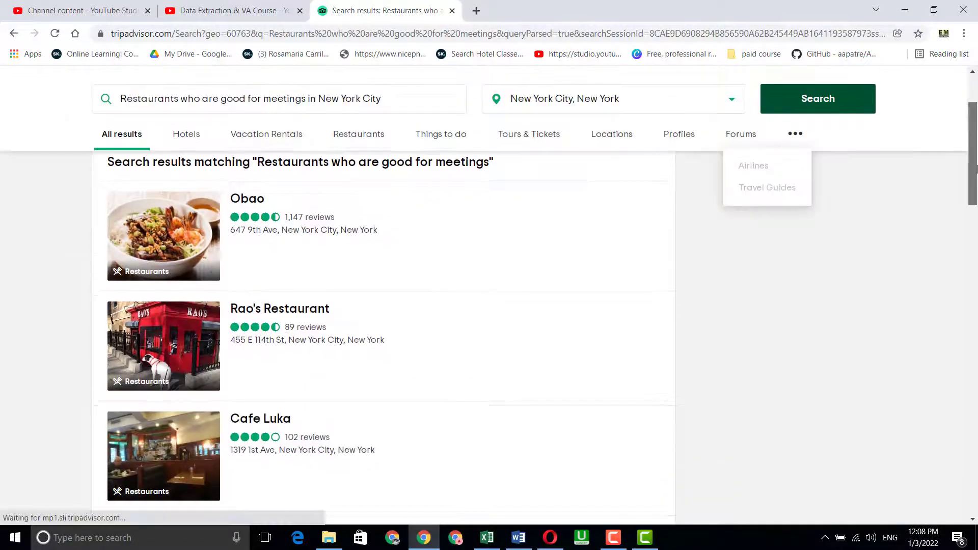
left_click_drag(976, 175, 977, 149)
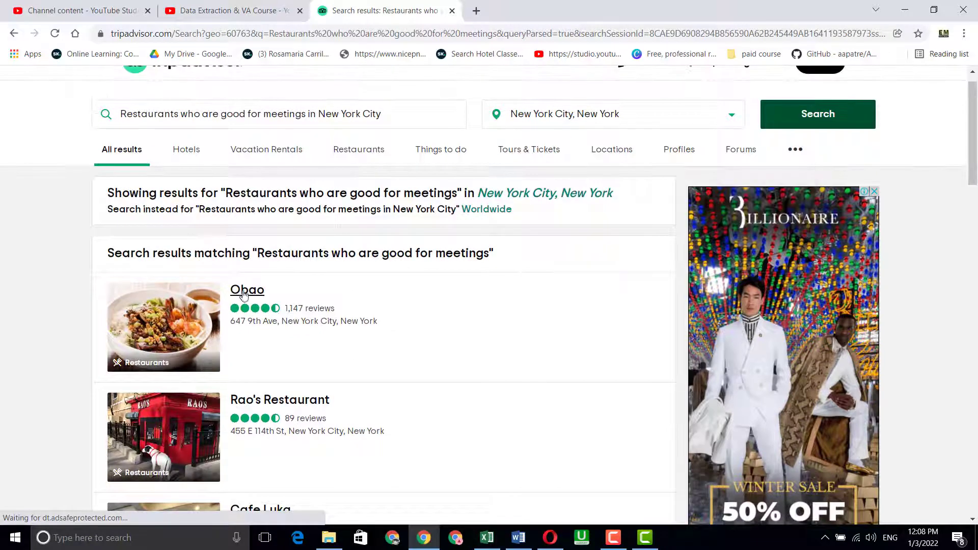
right_click(256, 304)
left_click(257, 301)
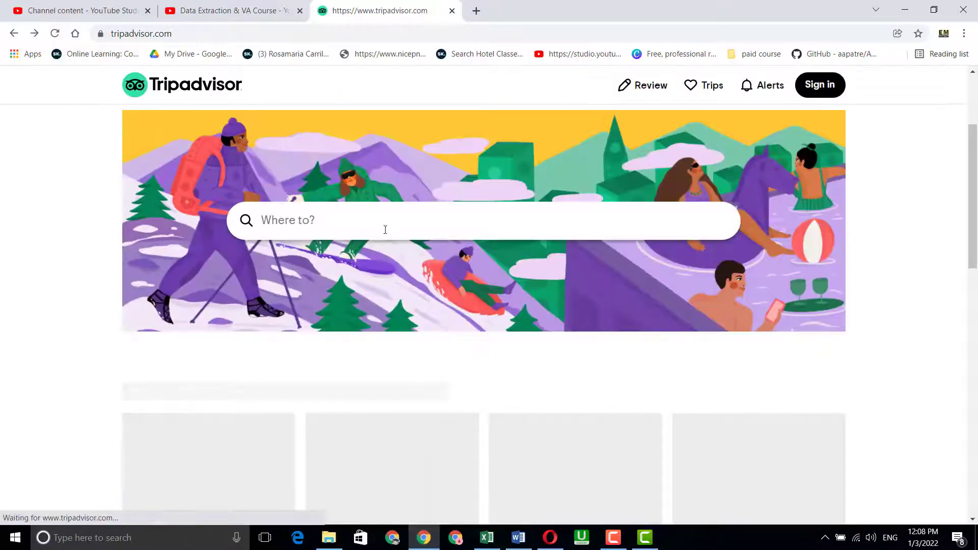
Step: Search Tripadvisor again for "Restaurants who are good for meetings in New York City" and bring the matching restaurants into view
right_click(384, 228)
left_click(408, 306)
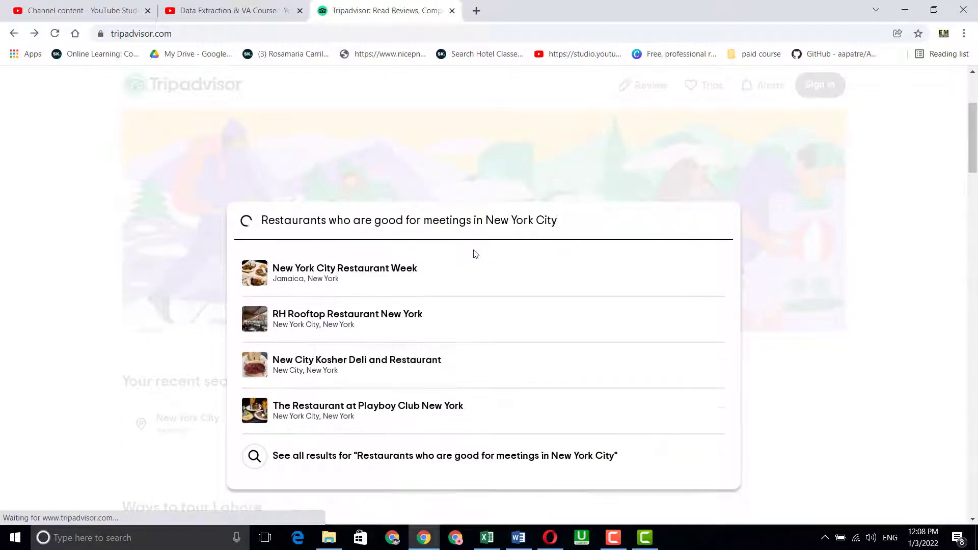
key("Return")
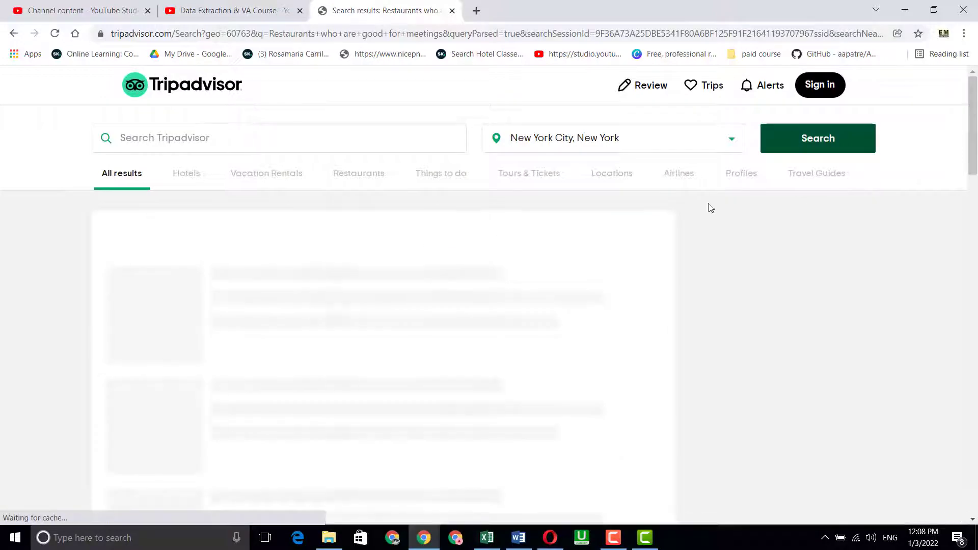
scroll(977, 119, "down", 1)
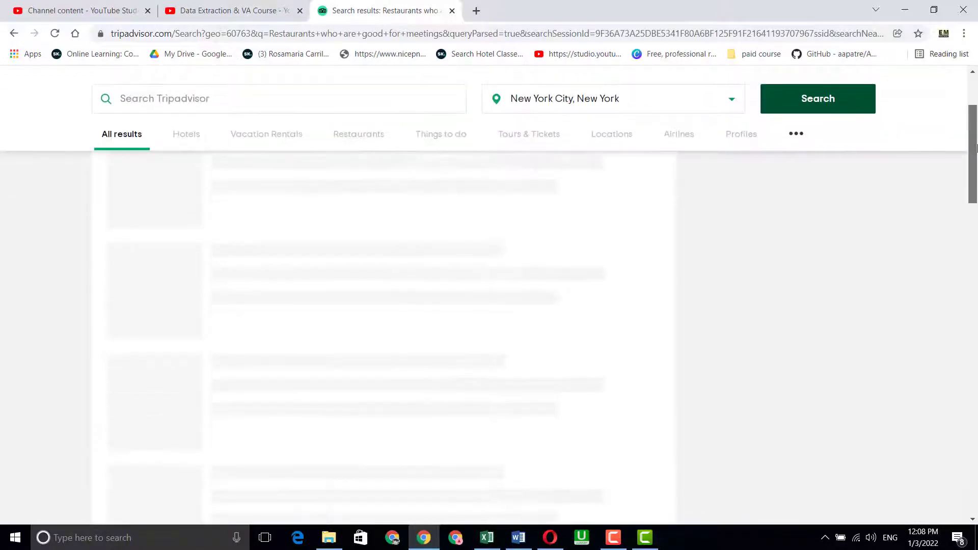
scroll(977, 127, "down", 1)
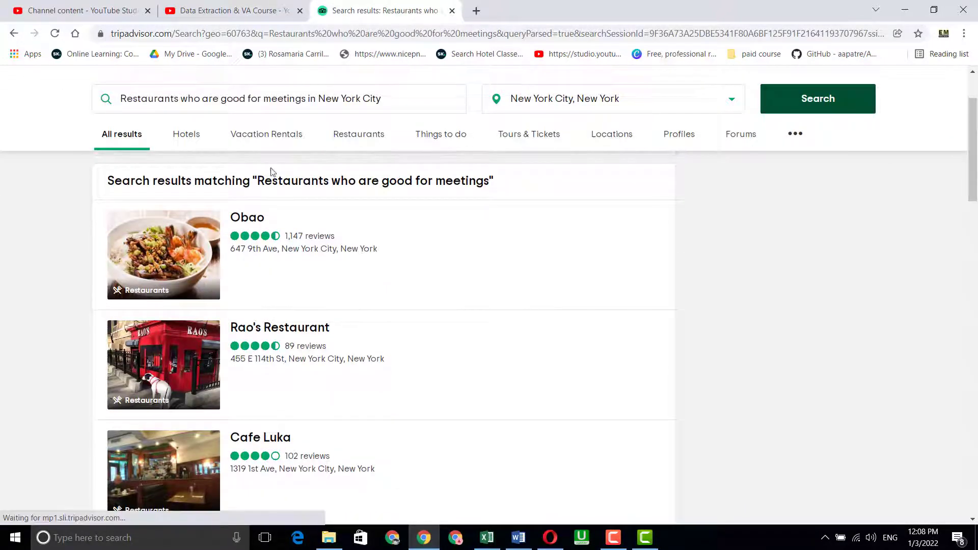
Step: Open the Obao, Rao's Restaurant and Cafe Luka listings in separate tabs and bring up the Obao page
left_click(246, 219)
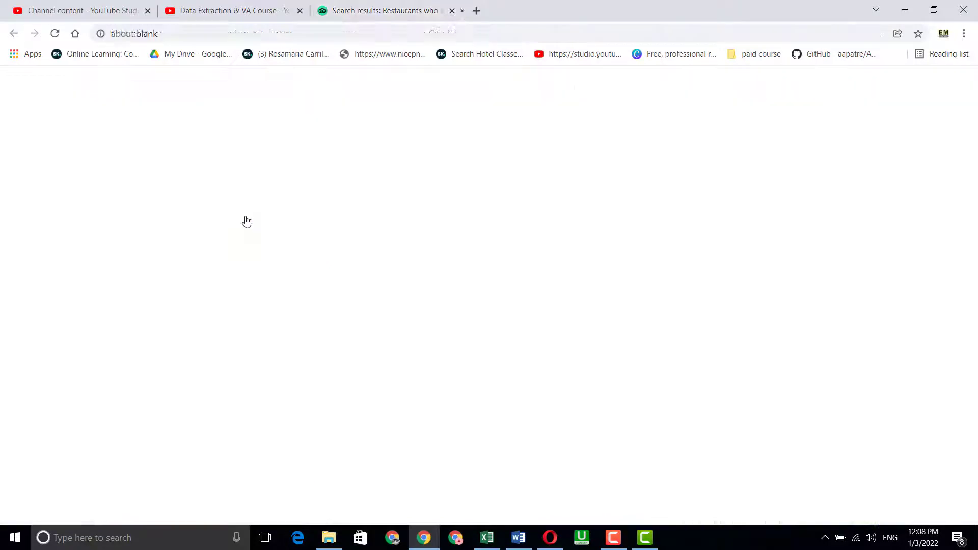
left_click(357, 11)
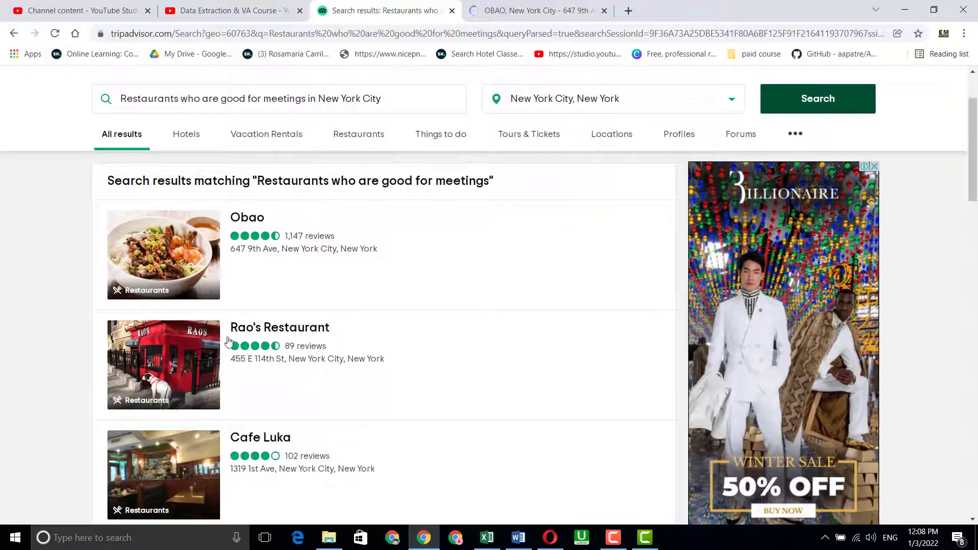
left_click(268, 334)
left_click(386, 11)
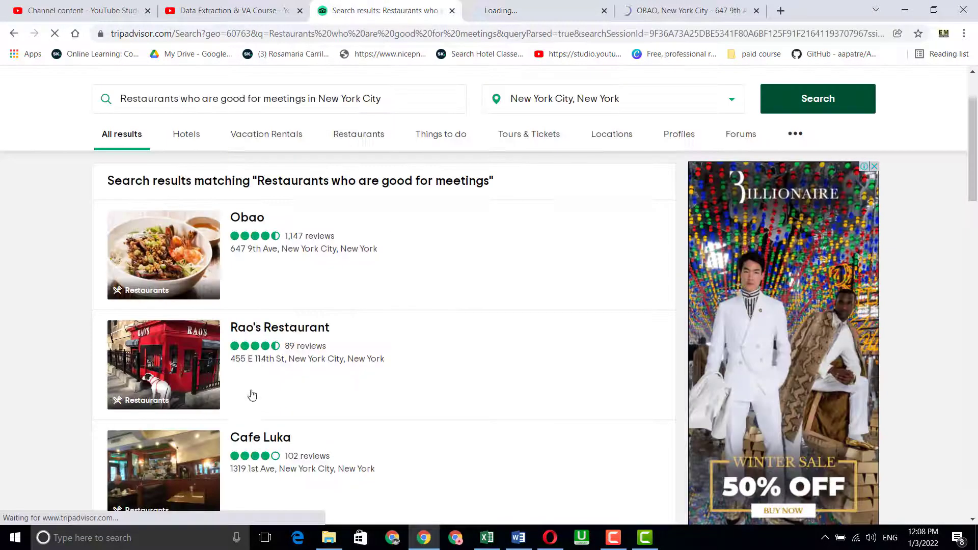
left_click(260, 443)
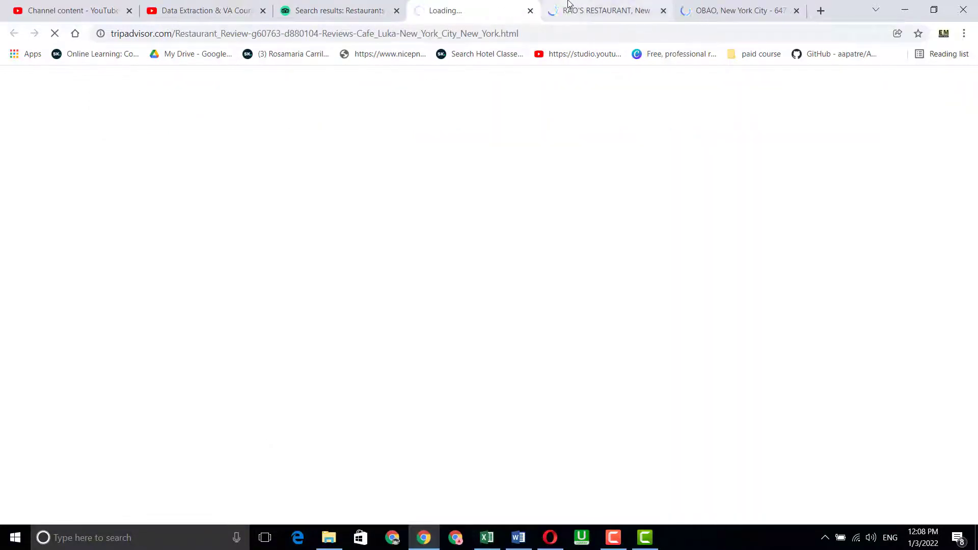
left_click(730, 9)
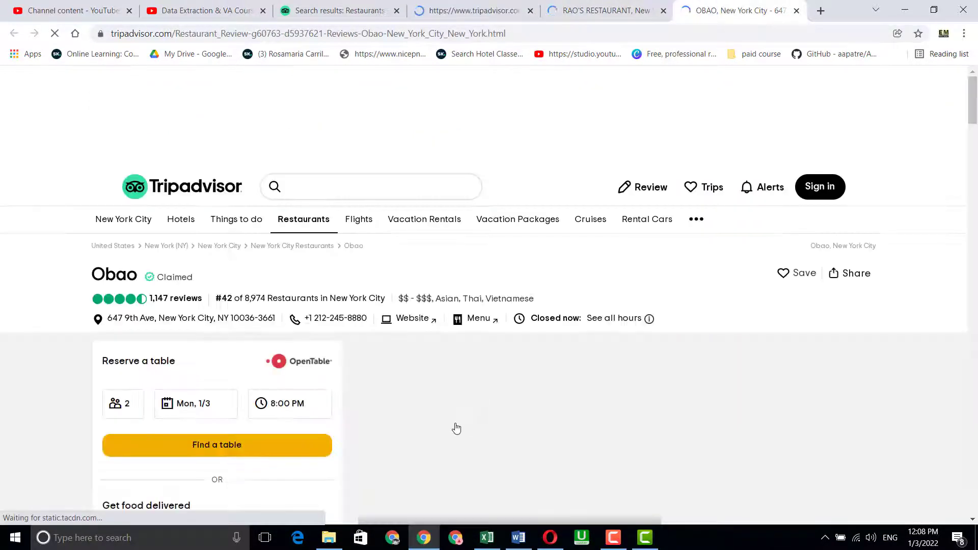
Step: Switch to Excel, reposition the worksheet window so its header row and empty rows are in view, and return to Chrome
left_click(488, 538)
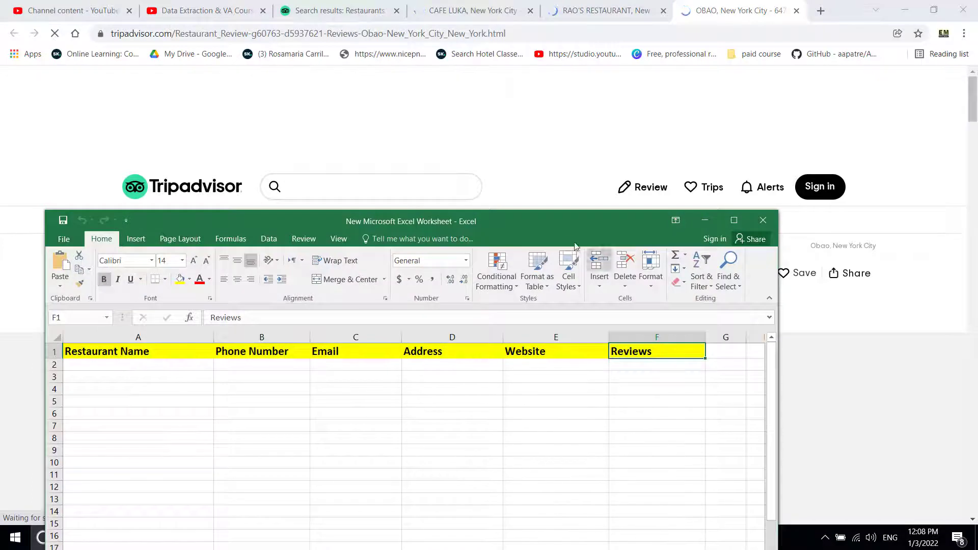
left_click_drag(576, 225, 474, 153)
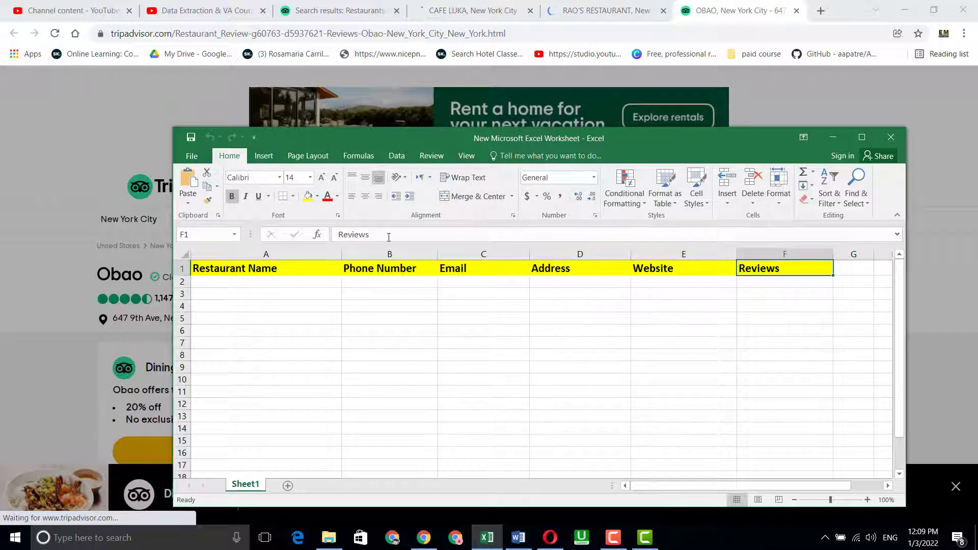
left_click(50, 287)
left_click(8, 310)
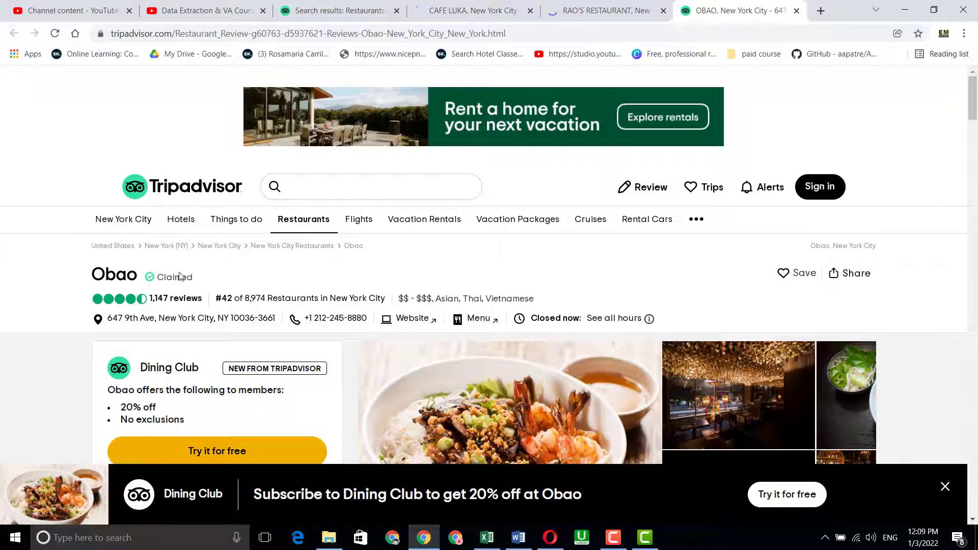
Step: Copy the restaurant name "Obao" from its Tripadvisor page into cell A2 under Restaurant Name in Excel
left_click_drag(94, 276, 132, 276)
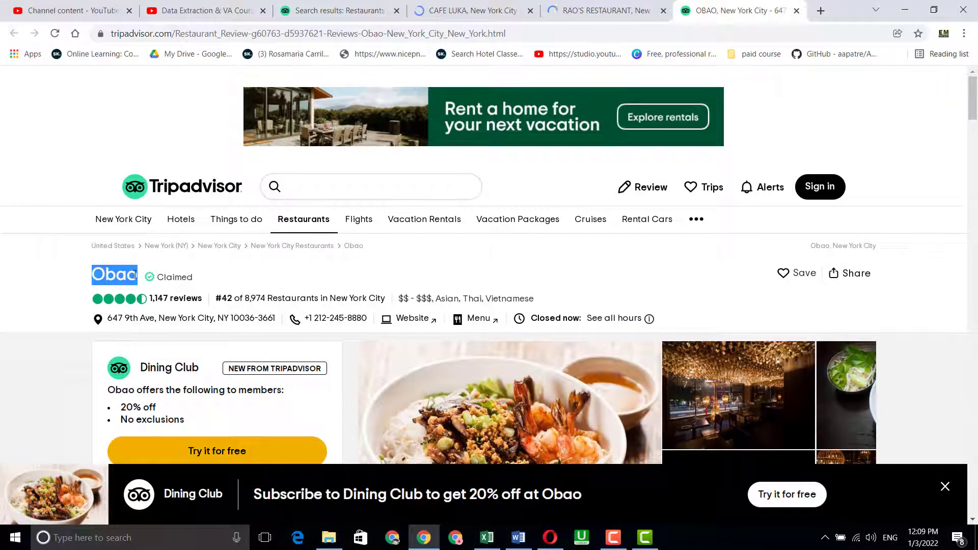
right_click(133, 276)
left_click(145, 286)
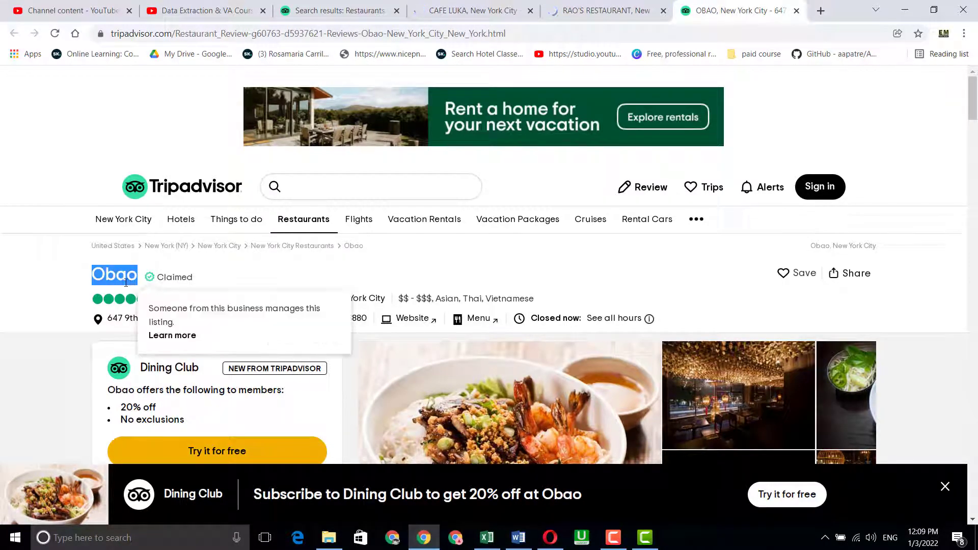
left_click(487, 537)
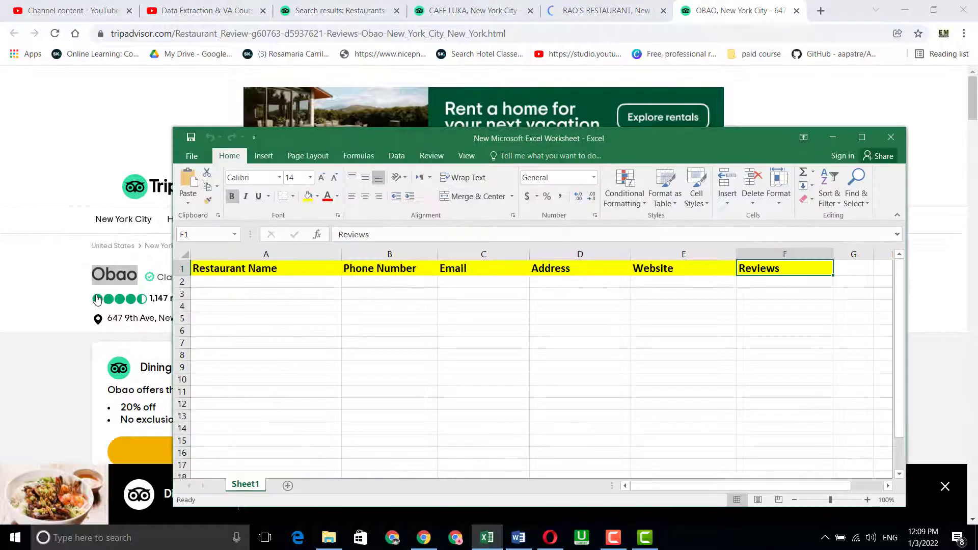
left_click(214, 281)
double_click(214, 282)
right_click(216, 281)
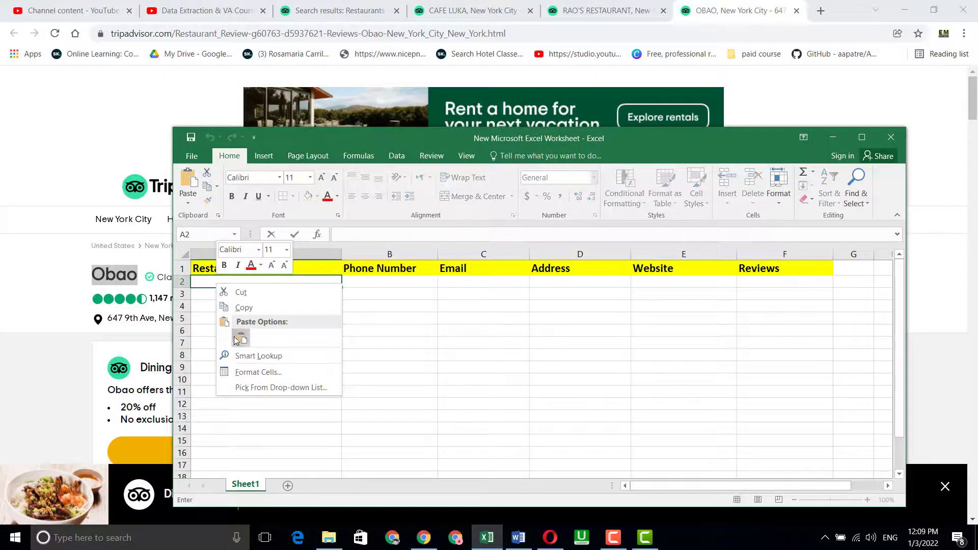
left_click(228, 337)
left_click(2, 334)
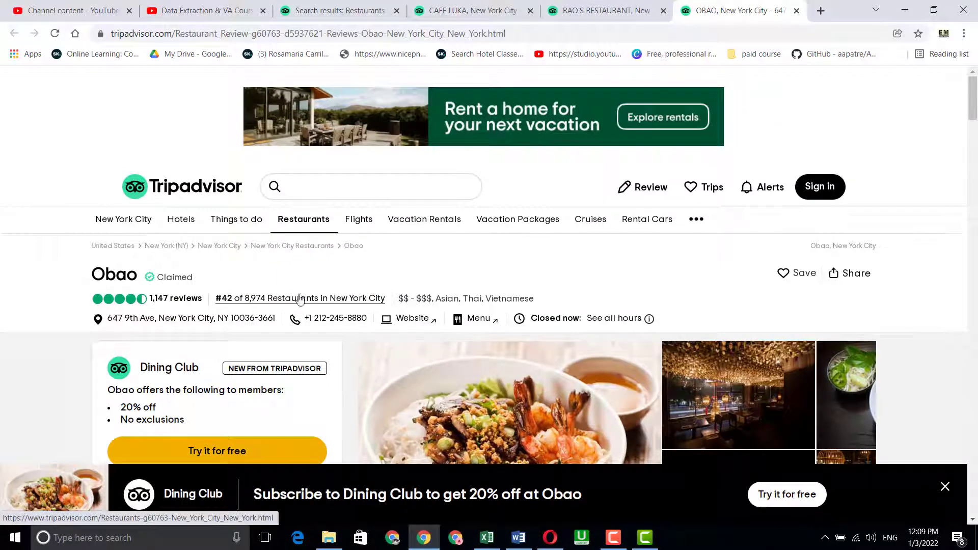
left_click_drag(386, 299, 217, 299)
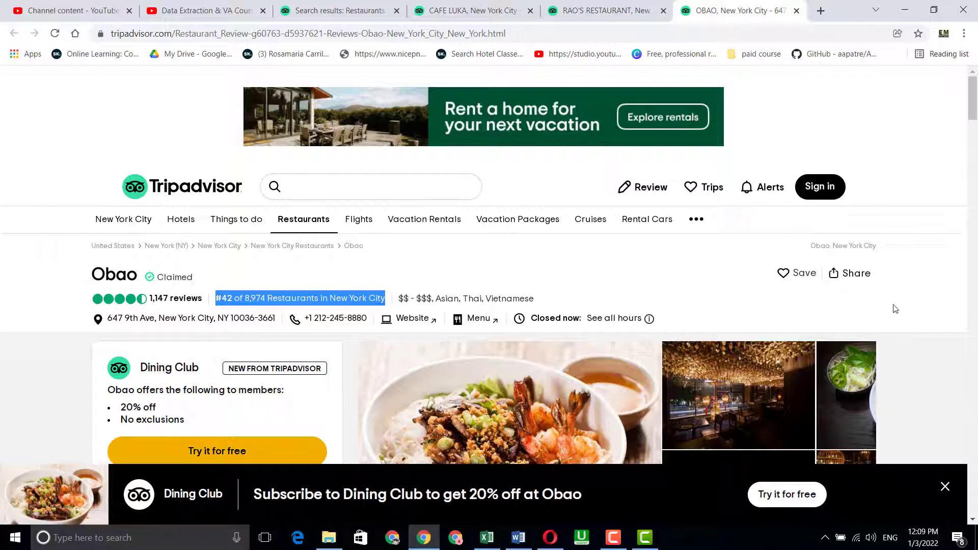
left_click(937, 266)
Step: Copy Obao's street address from the location details on its Tripadvisor page into cell D2 under Address in Excel
left_click(973, 155)
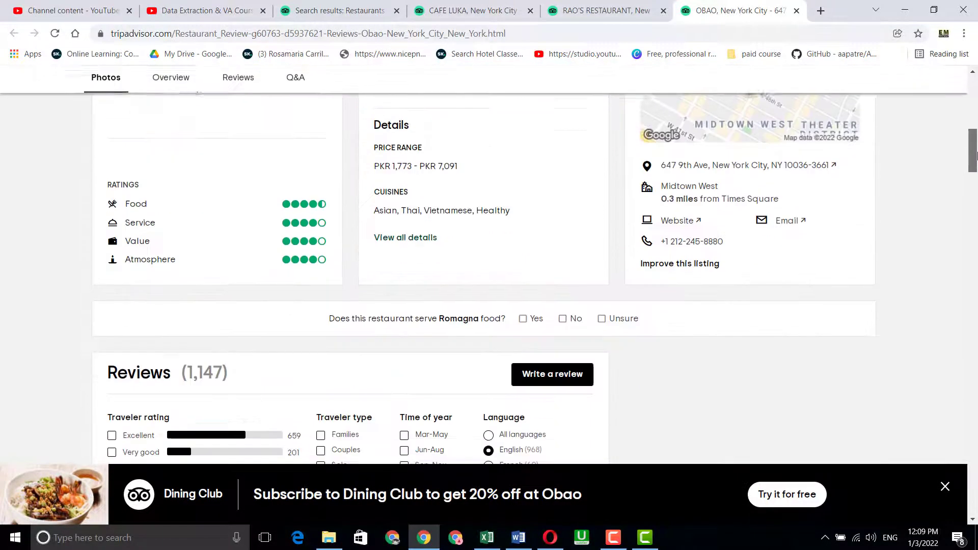
left_click_drag(973, 156, 974, 151)
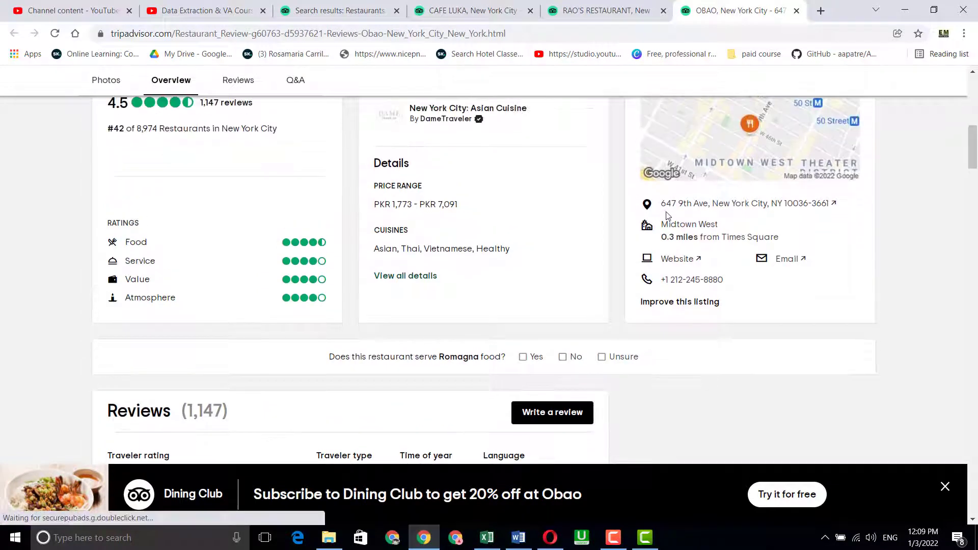
left_click_drag(660, 204, 829, 206)
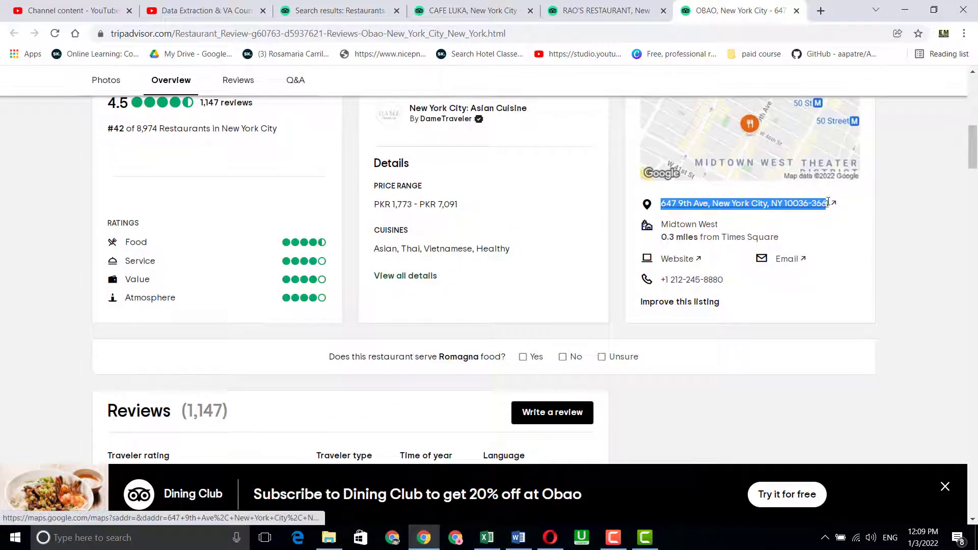
right_click(810, 209)
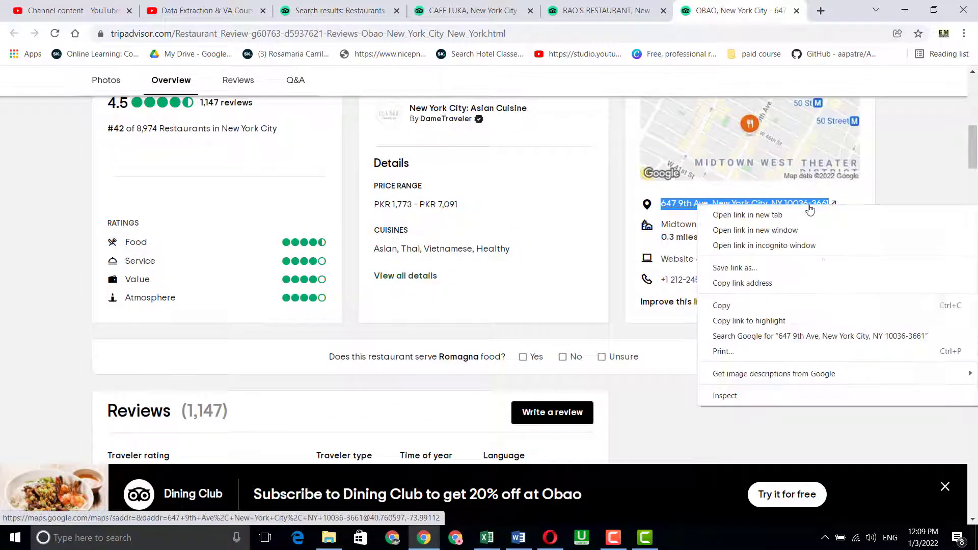
left_click(723, 306)
left_click(486, 538)
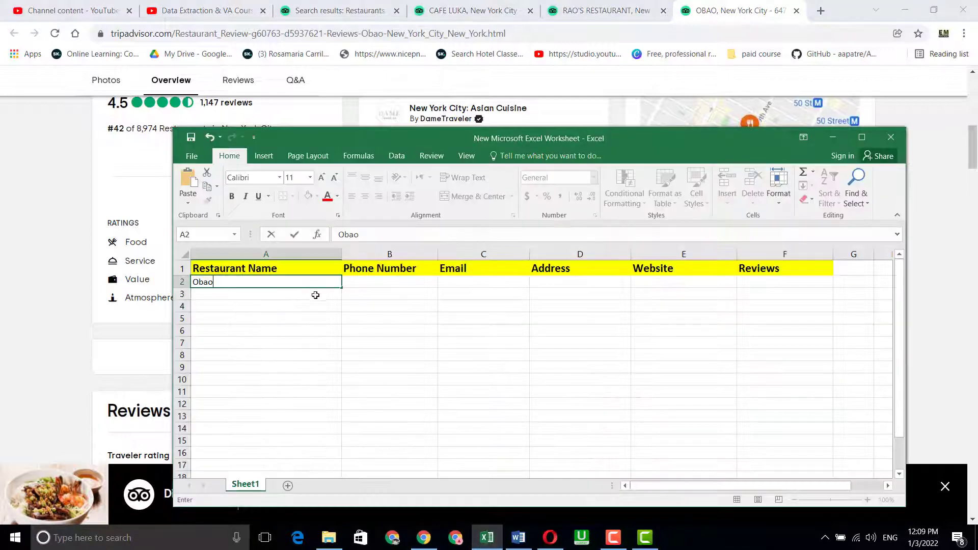
left_click(546, 285)
double_click(546, 285)
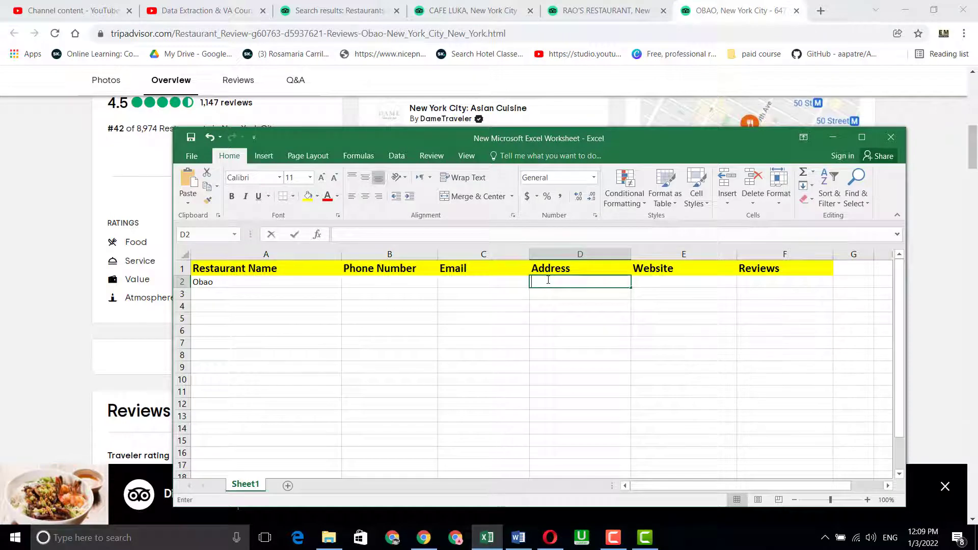
right_click(546, 285)
left_click(570, 335)
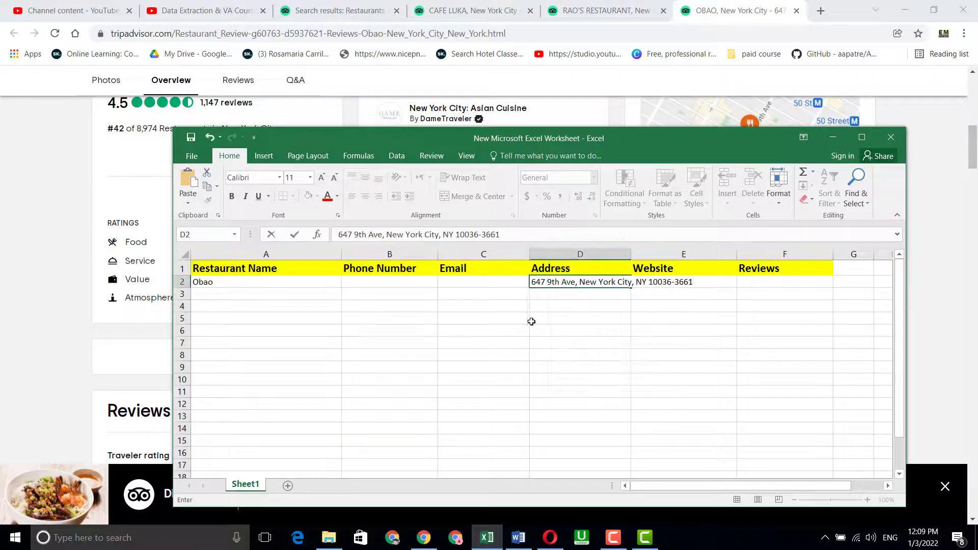
Step: Switch to Chrome, copy Obao's e-mail address from its contact link, and paste it into cell C2 under Email in Excel
left_click(939, 324)
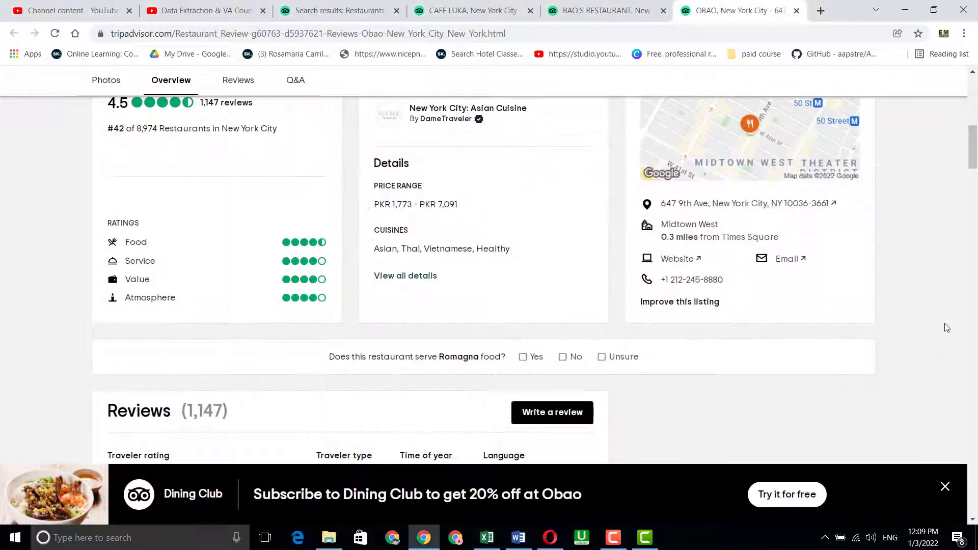
right_click(788, 265)
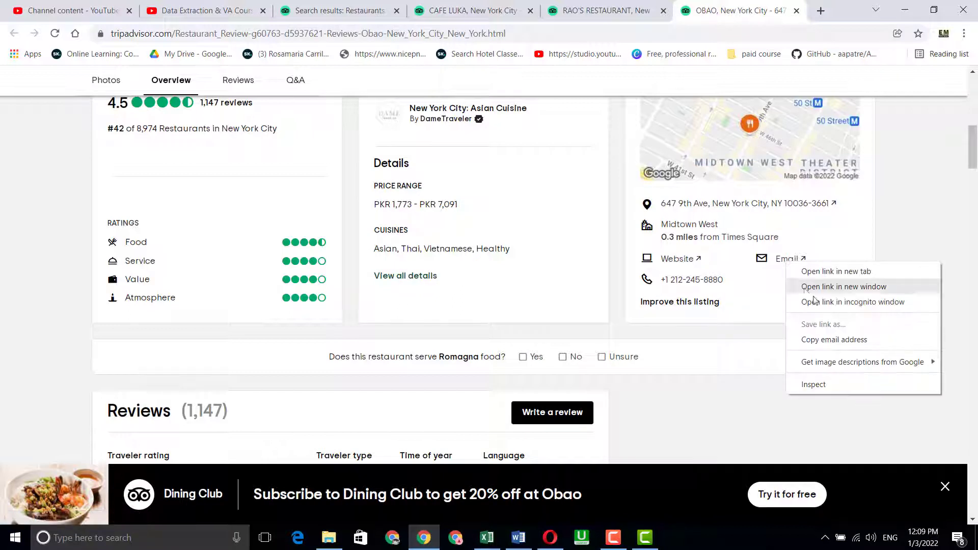
left_click(829, 340)
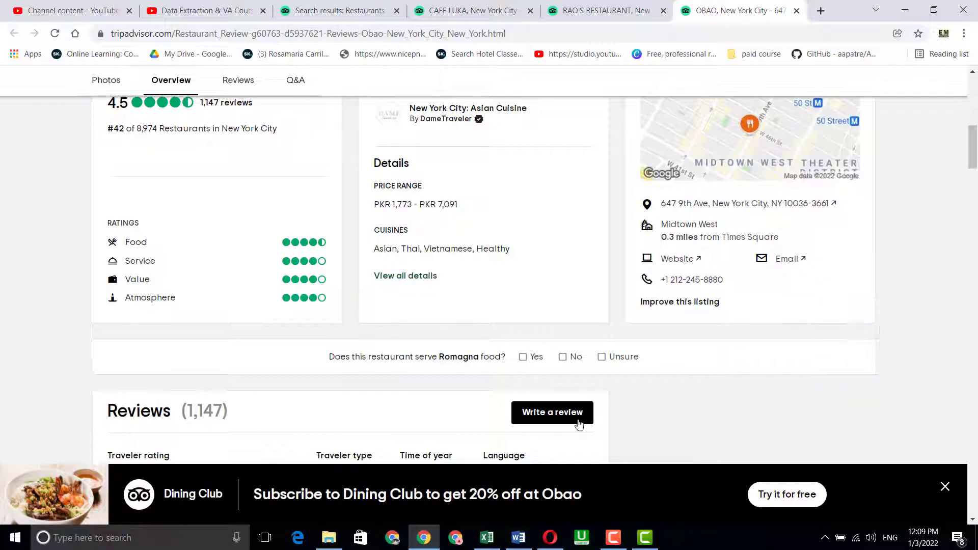
left_click(487, 538)
left_click(456, 283)
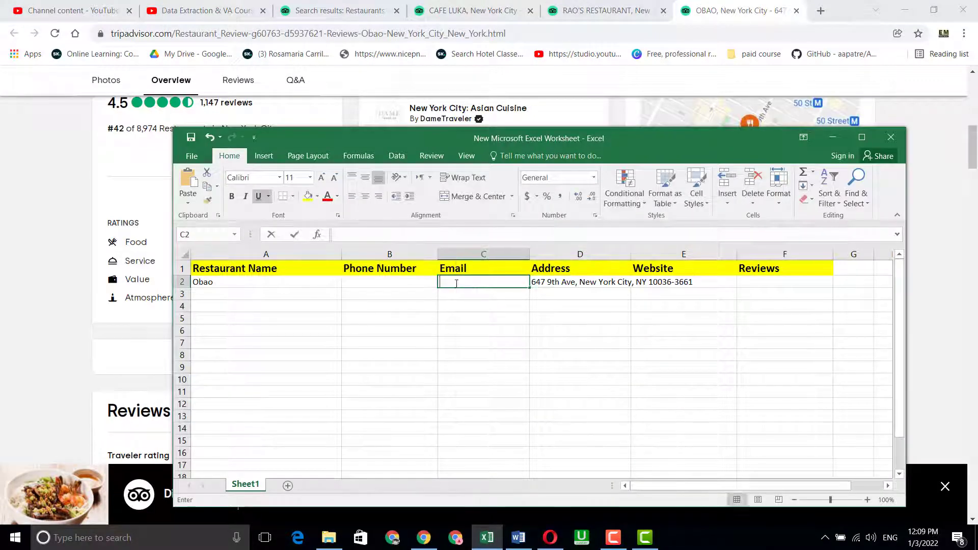
right_click(456, 284)
left_click(481, 334)
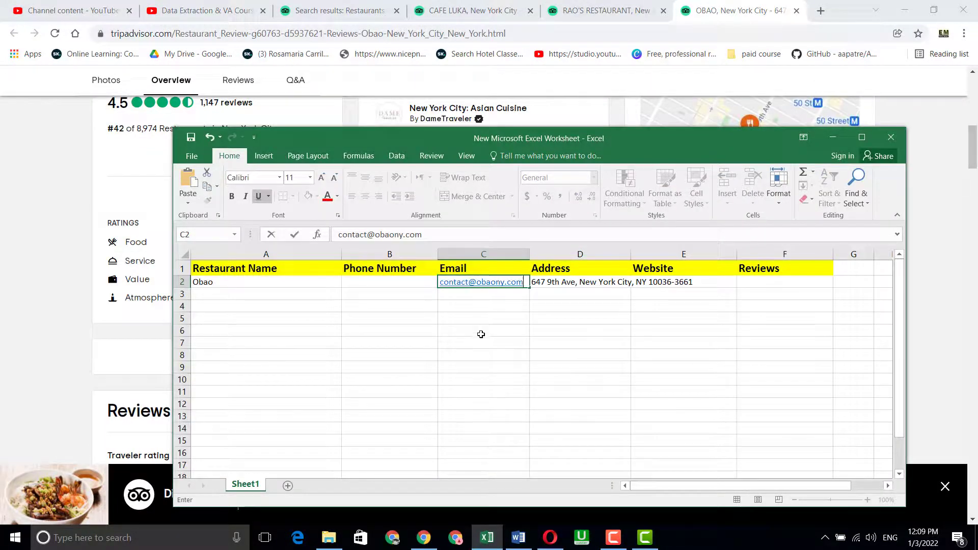
left_click(424, 537)
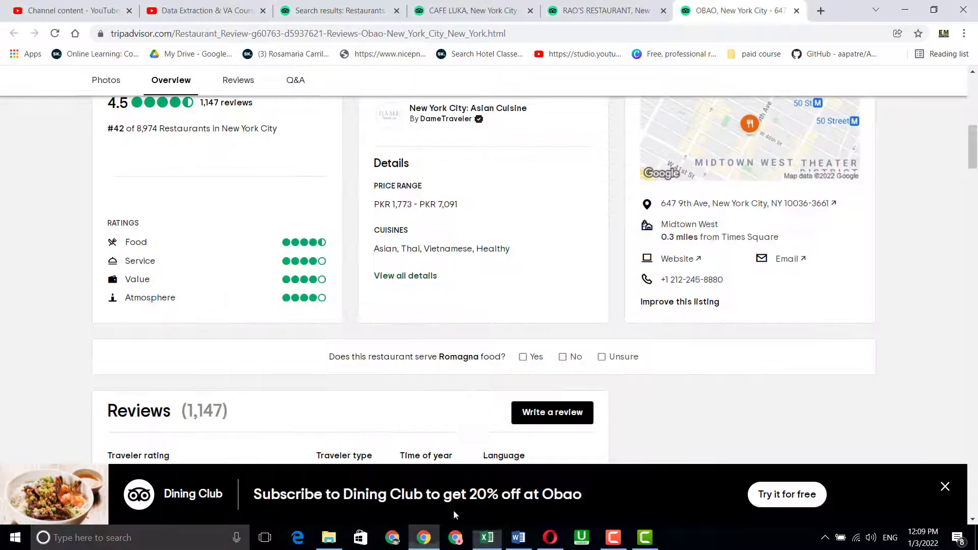
right_click(668, 261)
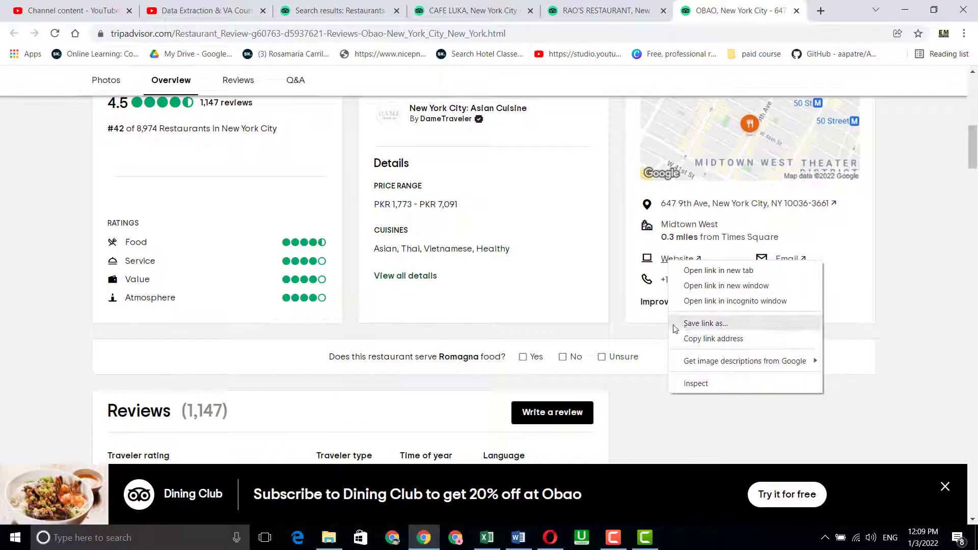
left_click(707, 340)
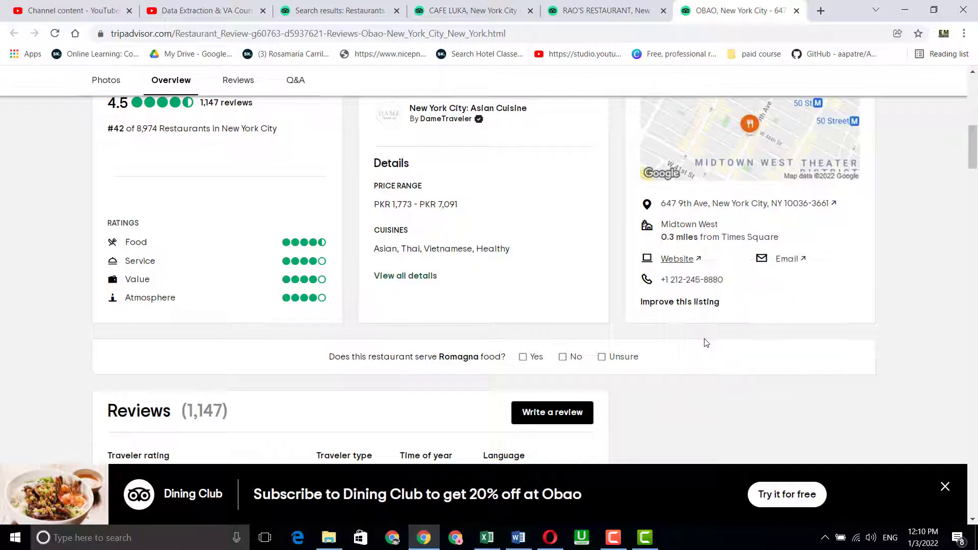
left_click(487, 537)
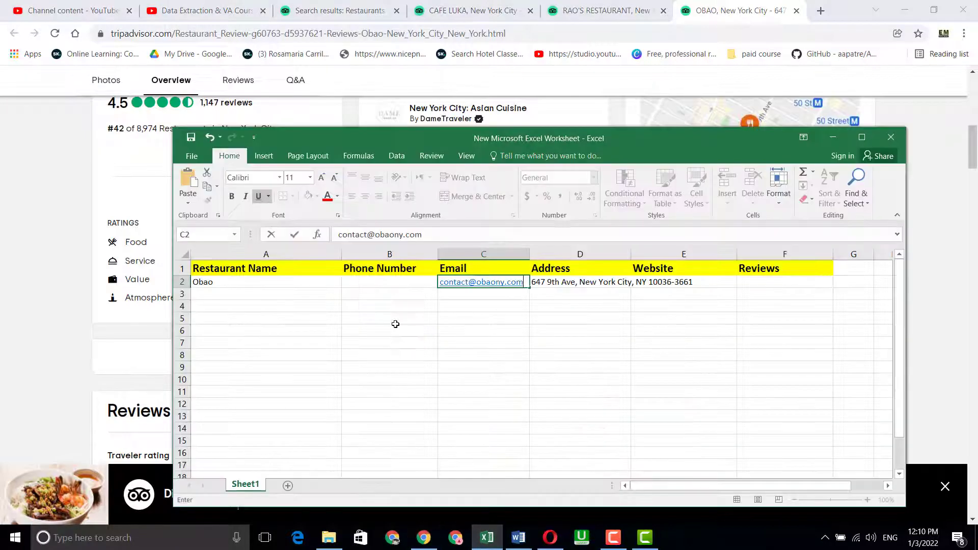
left_click(564, 352)
double_click(643, 282)
right_click(647, 282)
left_click(673, 334)
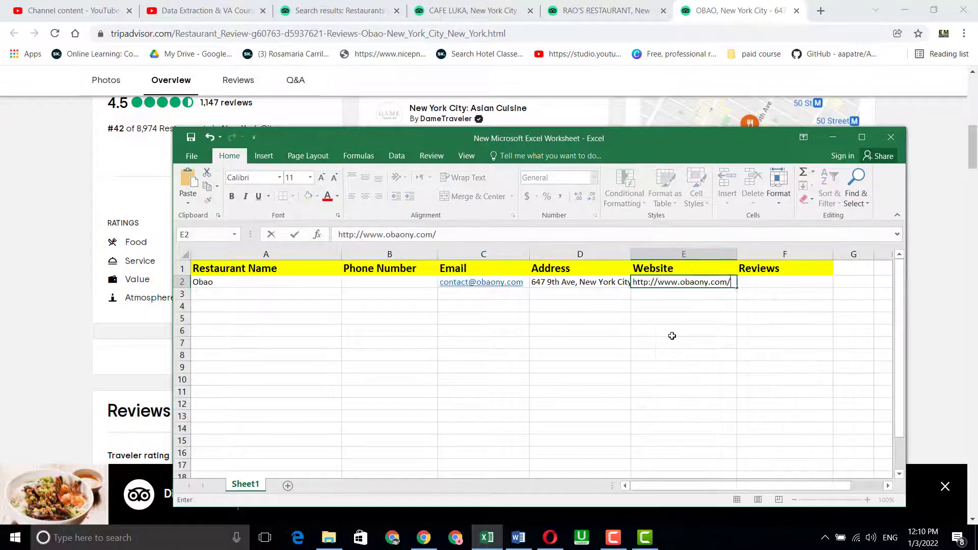
left_click(671, 342)
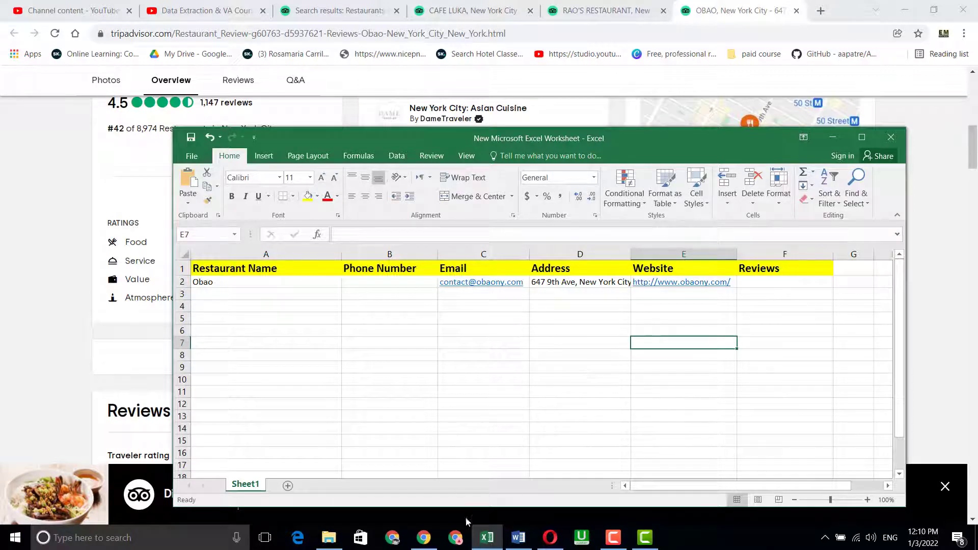
left_click(425, 540)
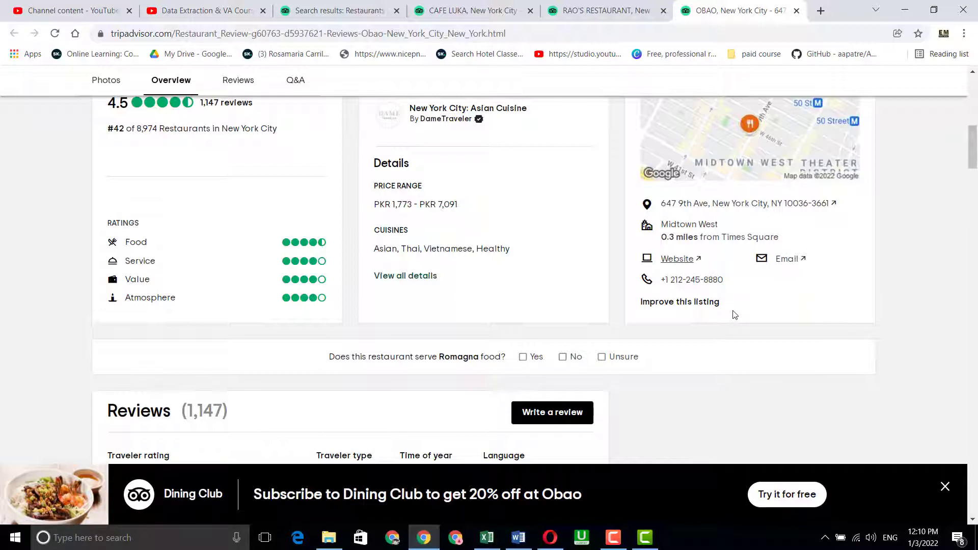
left_click_drag(726, 280, 667, 280)
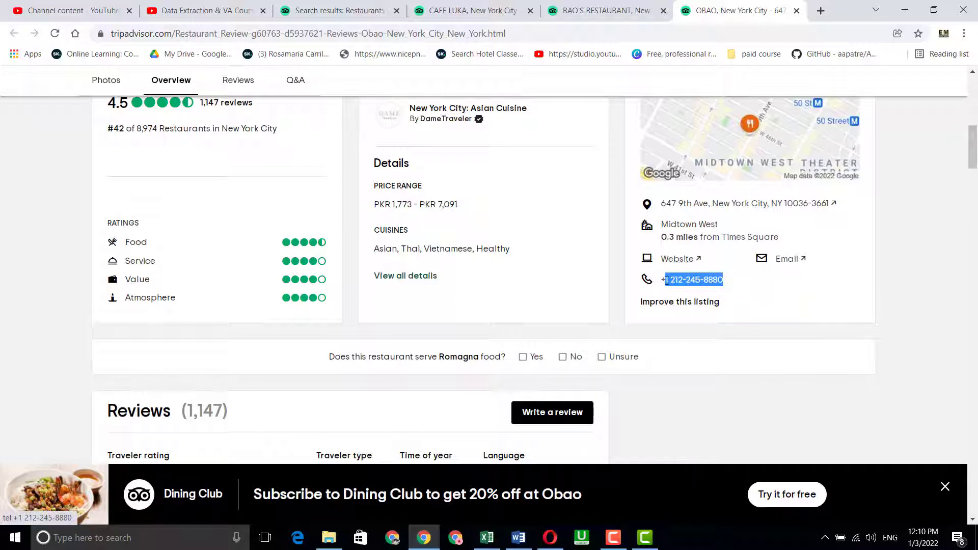
right_click(677, 286)
left_click(695, 382)
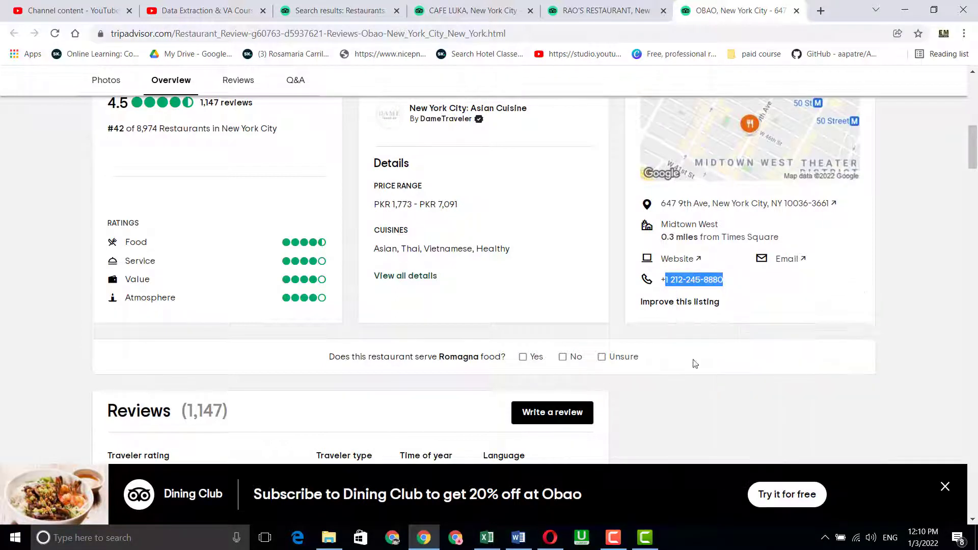
left_click(497, 540)
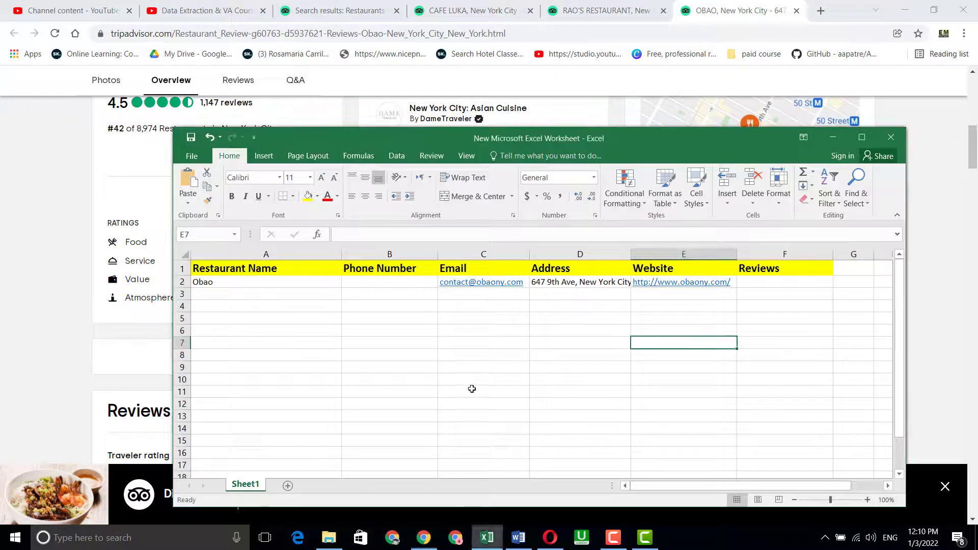
left_click(367, 284)
right_click(370, 284)
left_click(386, 335)
left_click(403, 360)
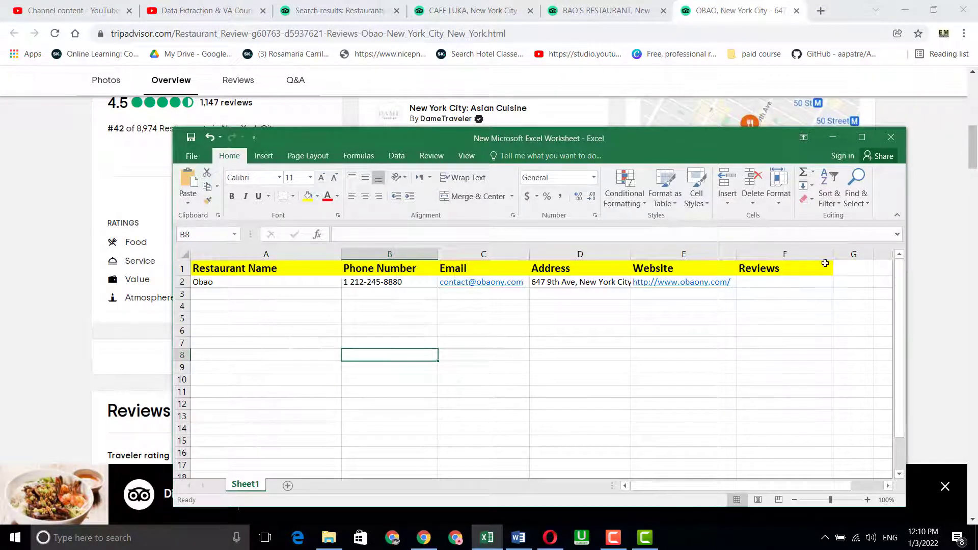
Step: Switch to Chrome and look up the review count beneath the restaurant name on Obao's Tripadvisor page
left_click(943, 237)
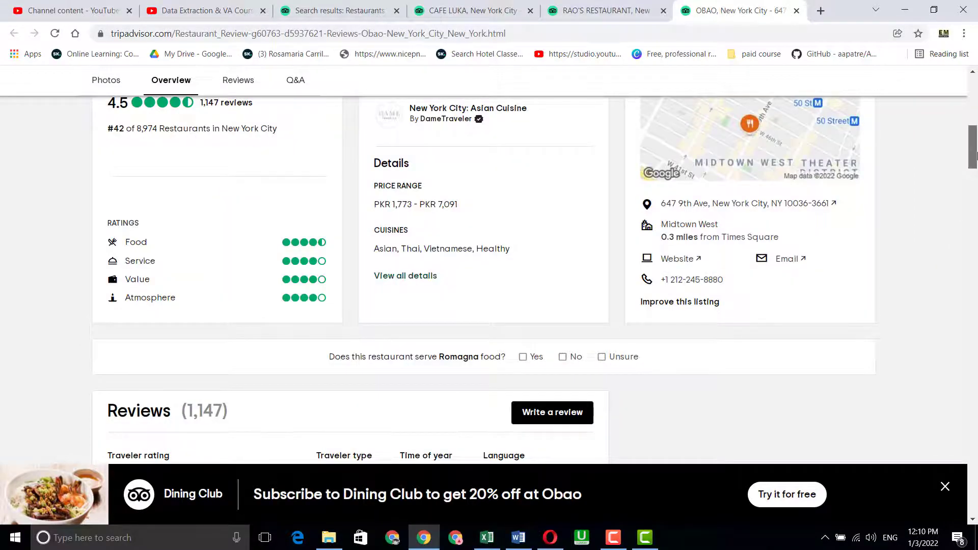
left_click_drag(973, 148, 975, 109)
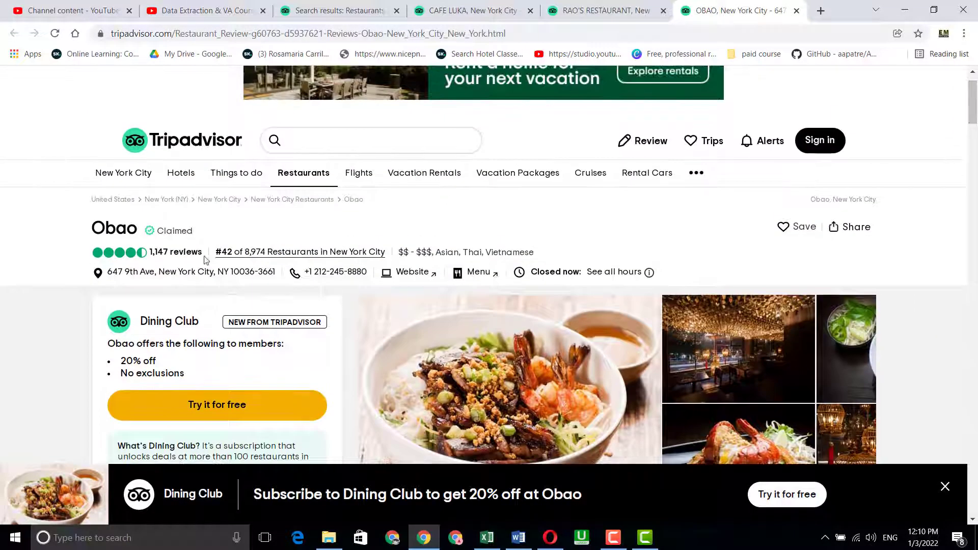
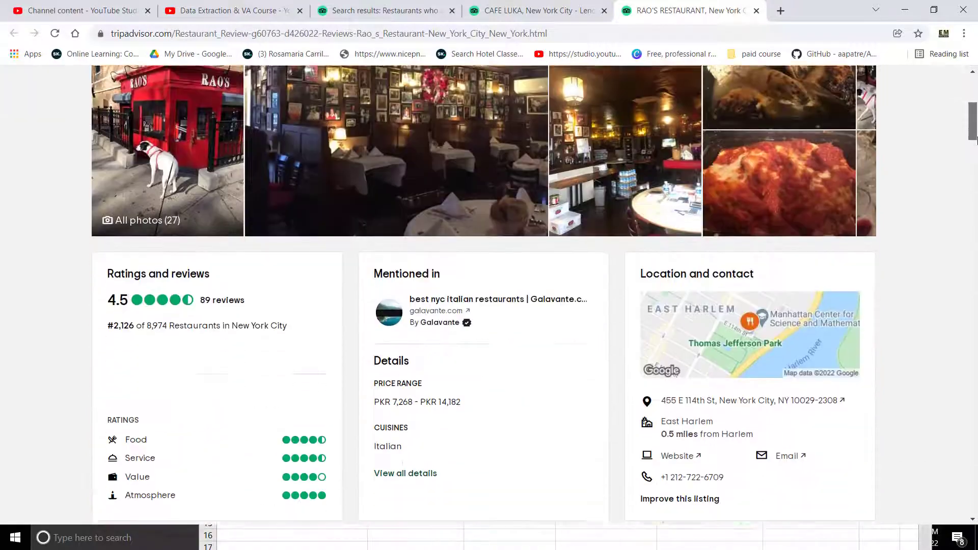
Step: Copy Rao's Restaurant's street address from its Tripadvisor contact details into cell D3 under Address in Excel
scroll(859, 186, "up", 2)
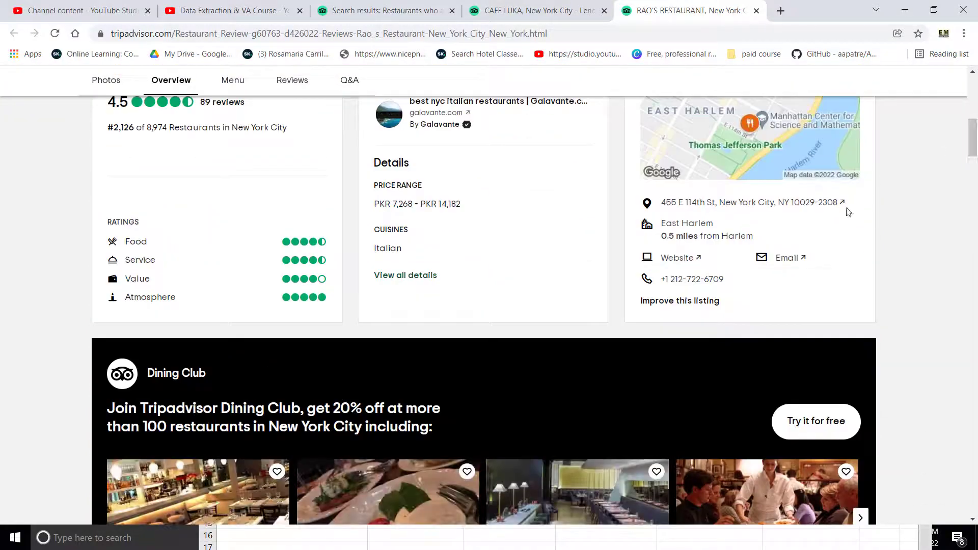
left_click_drag(657, 203, 839, 203)
right_click(823, 207)
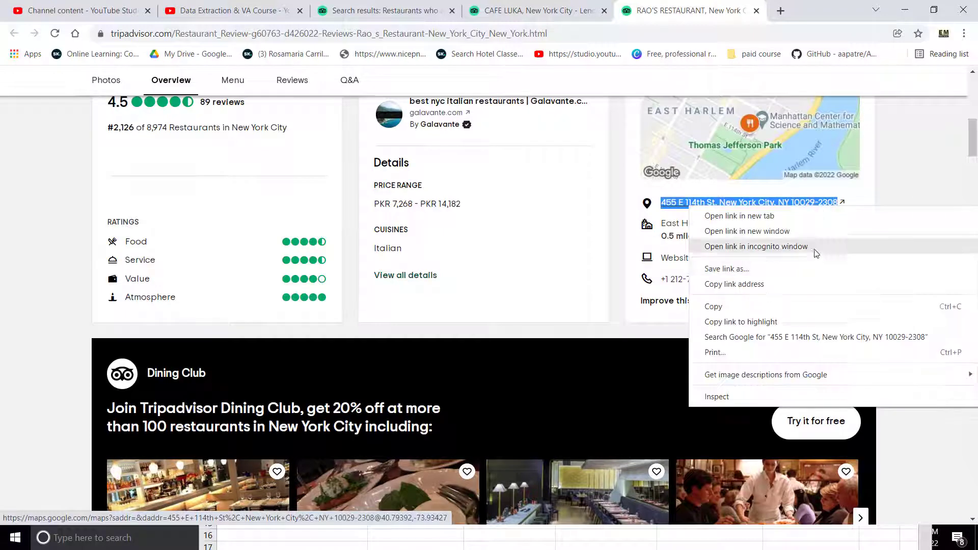
left_click(719, 312)
left_click(396, 543)
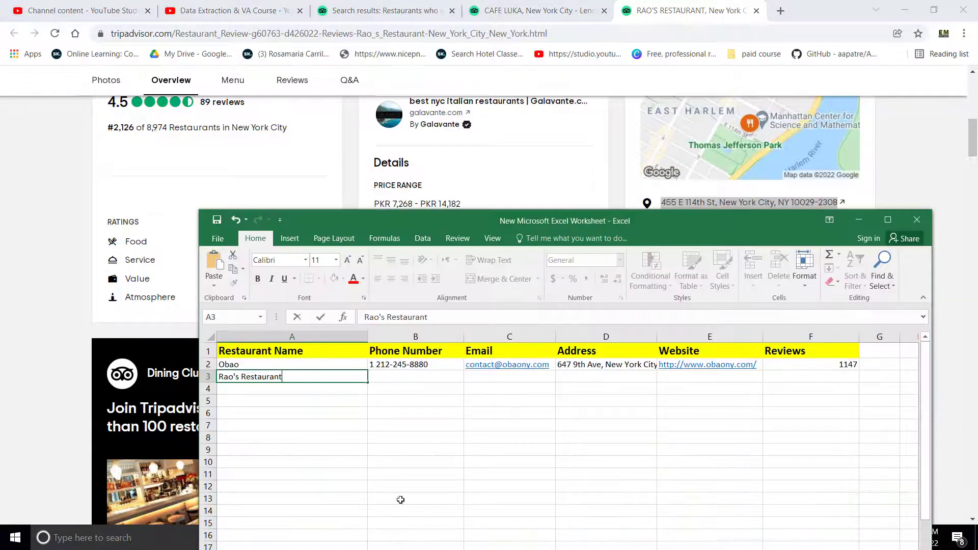
left_click(614, 376)
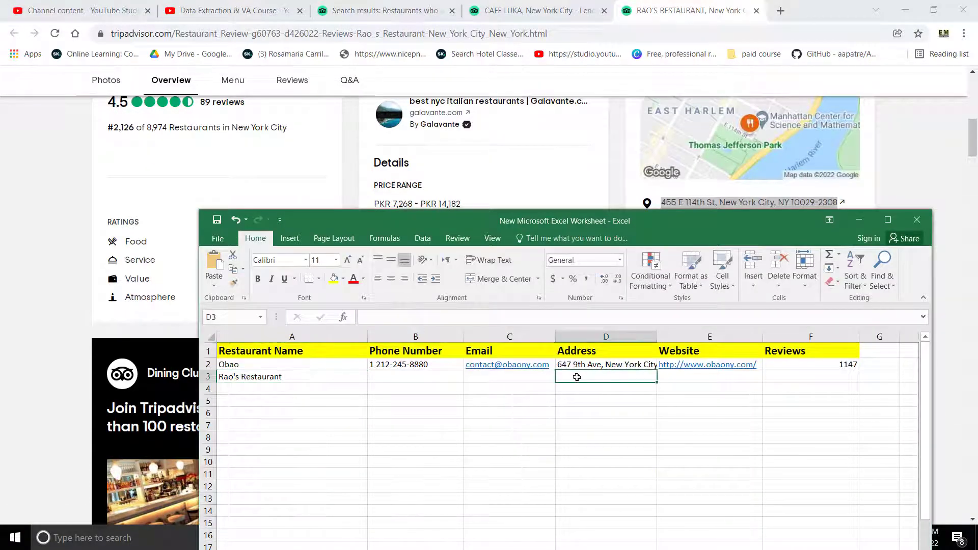
right_click(578, 377)
left_click(601, 433)
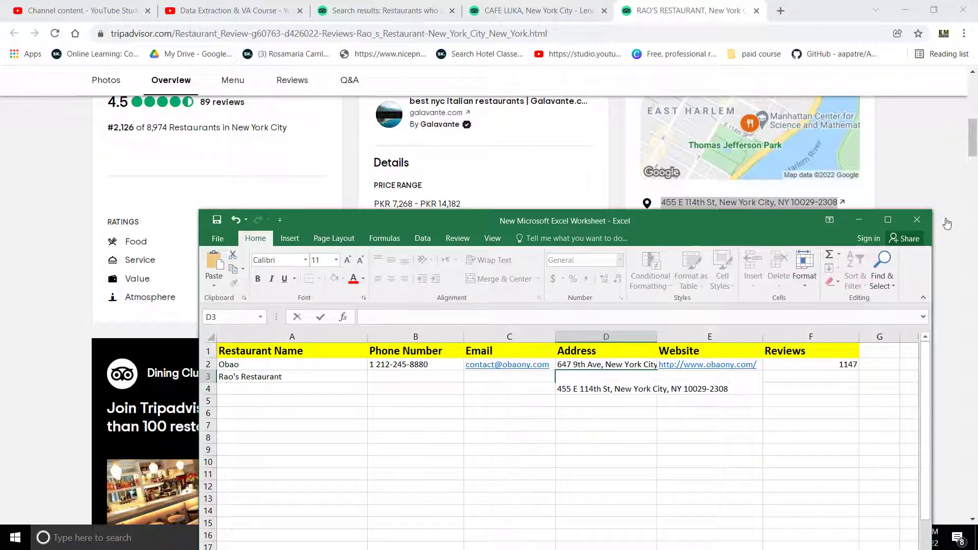
left_click(969, 218)
right_click(783, 258)
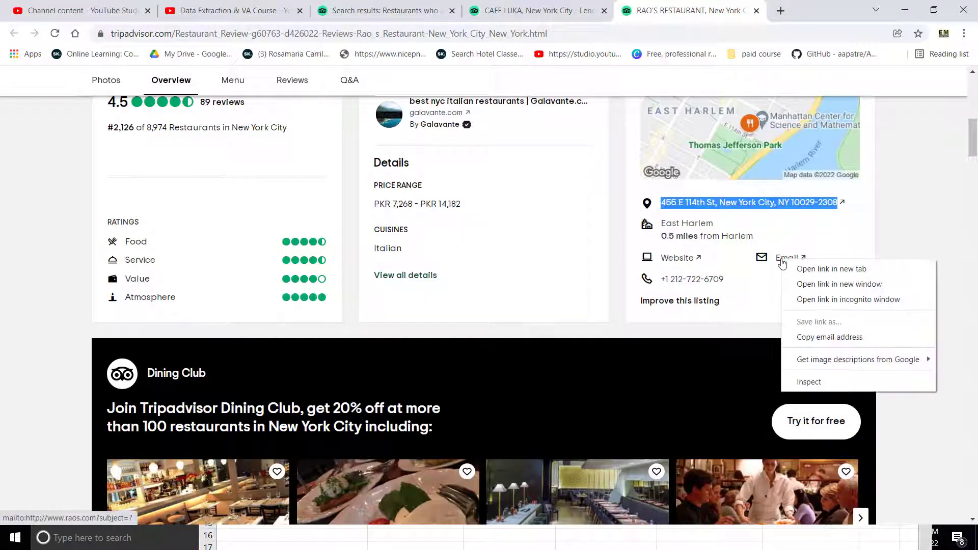
left_click(829, 337)
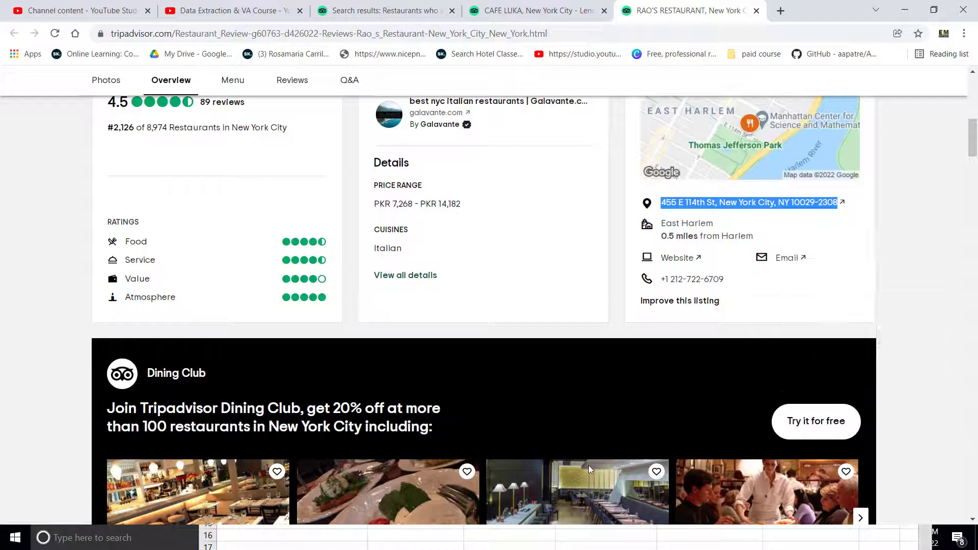
left_click(571, 539)
left_click(497, 375)
right_click(504, 387)
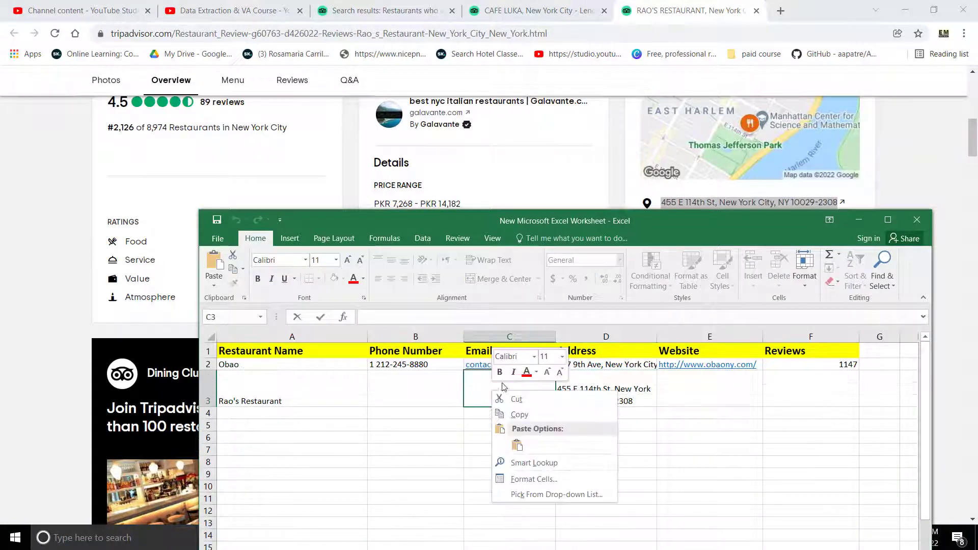
left_click(517, 446)
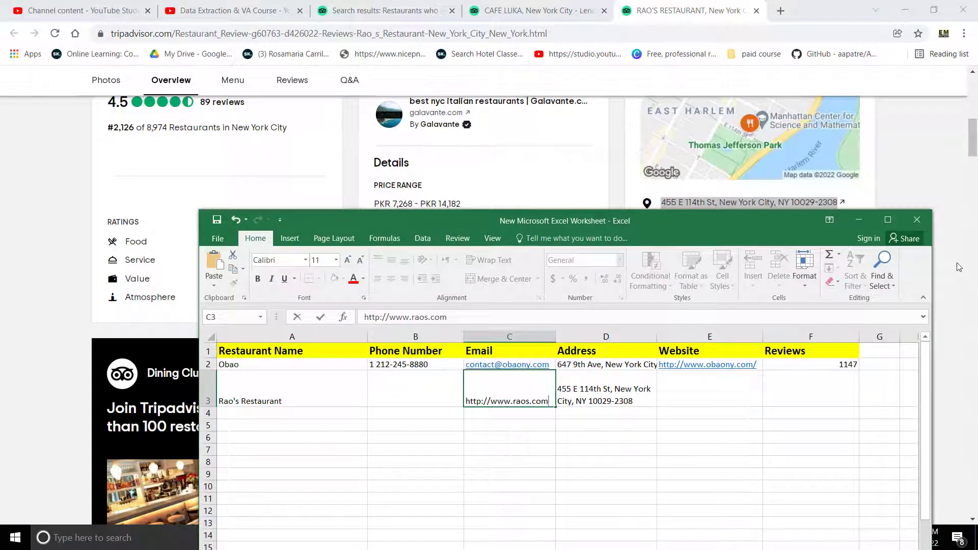
left_click(958, 264)
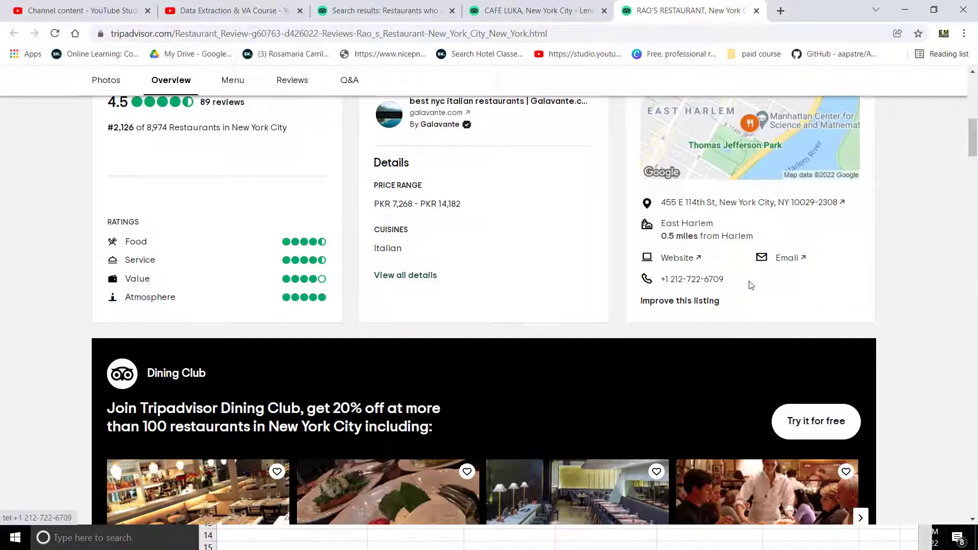
left_click_drag(742, 285, 671, 281)
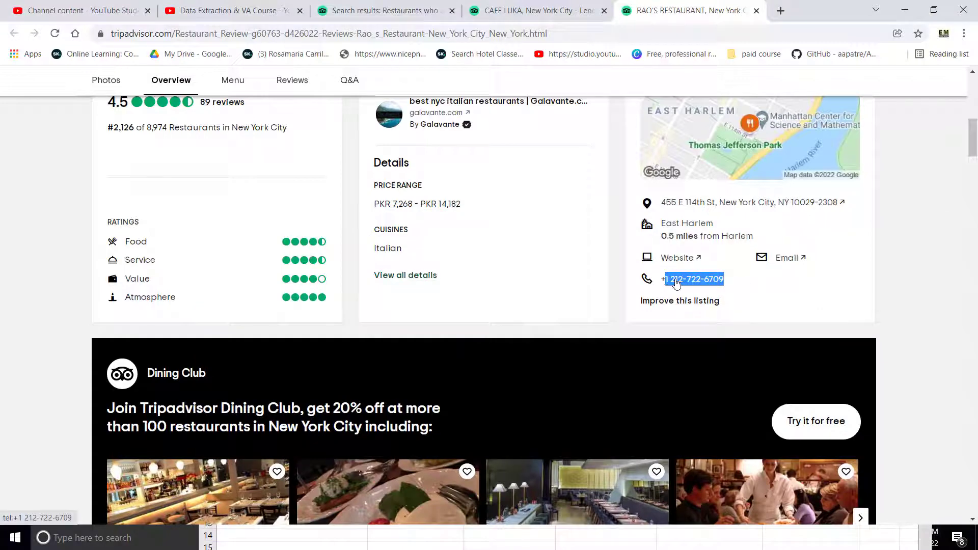
right_click(677, 284)
left_click(697, 378)
key("alt+Tab")
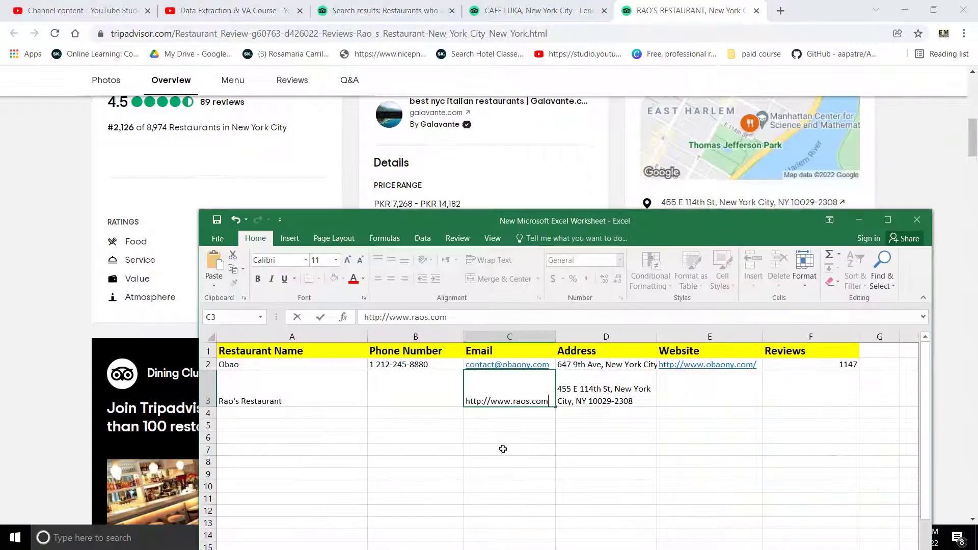
left_click(398, 384)
right_click(397, 380)
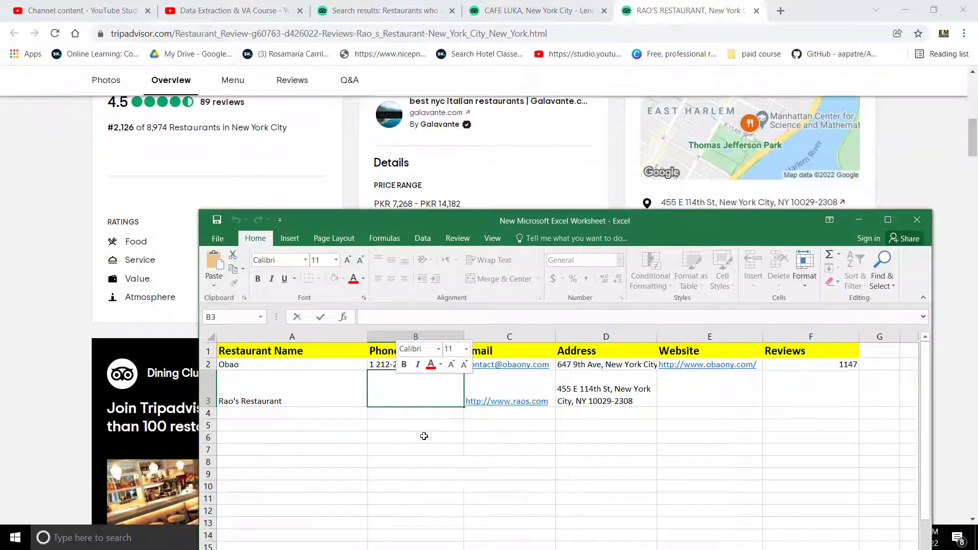
key("ctrl+v")
left_click(963, 396)
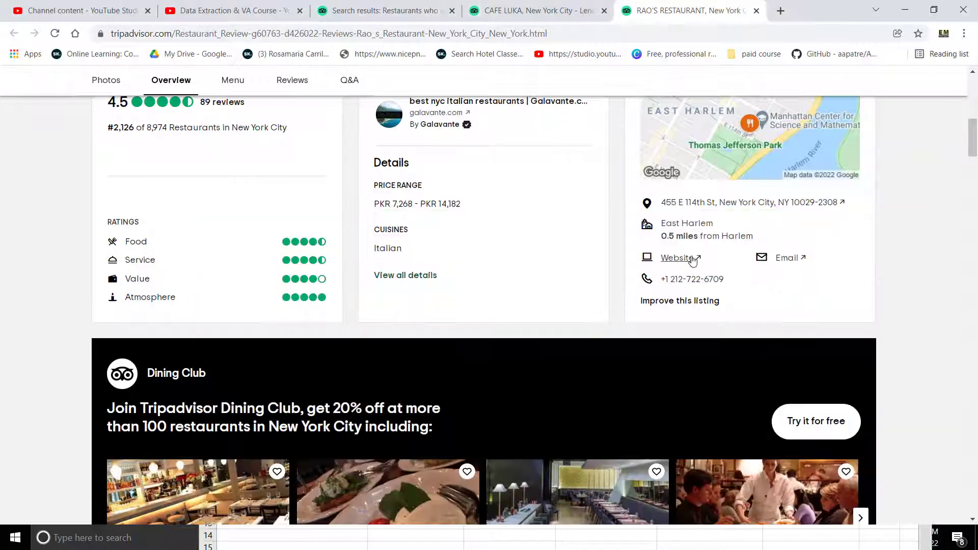
right_click(674, 261)
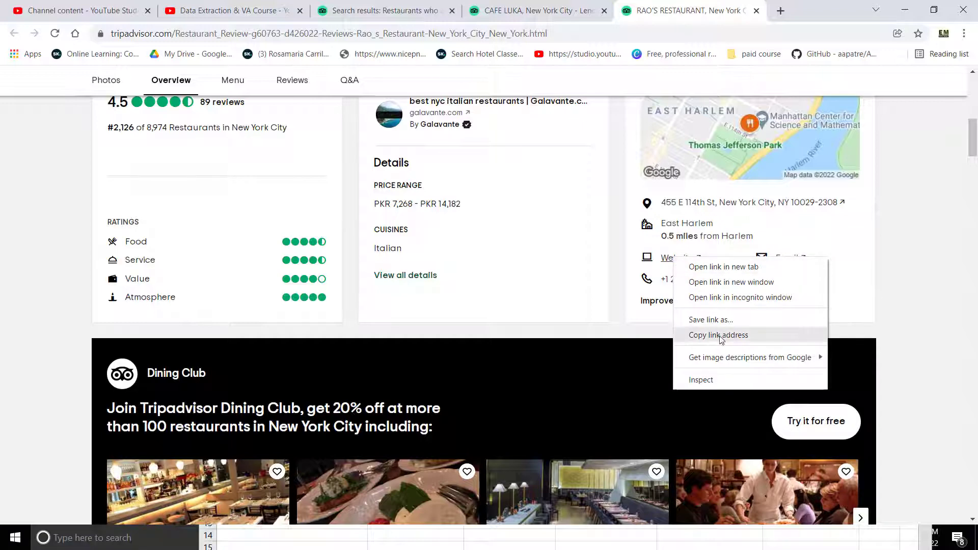
left_click(698, 337)
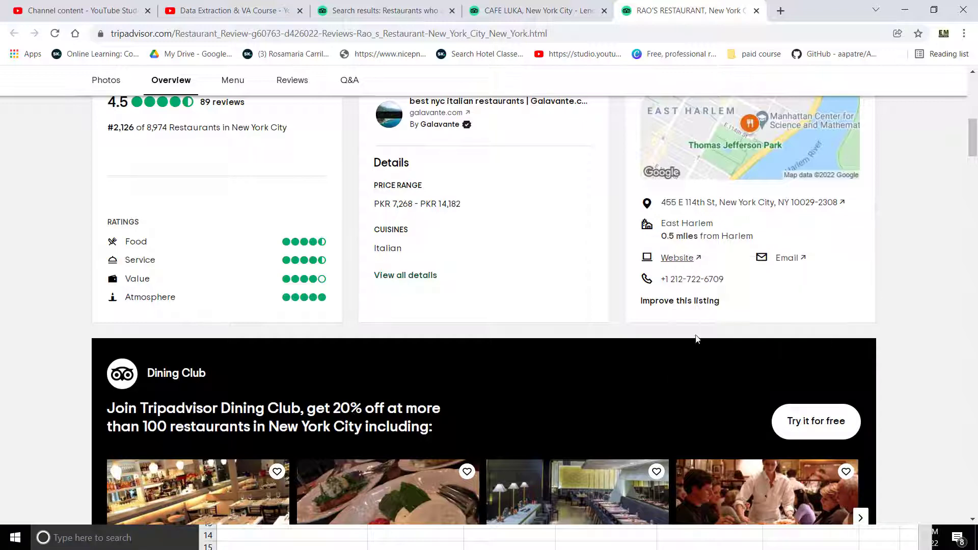
left_click(730, 534)
left_click(674, 397)
right_click(675, 397)
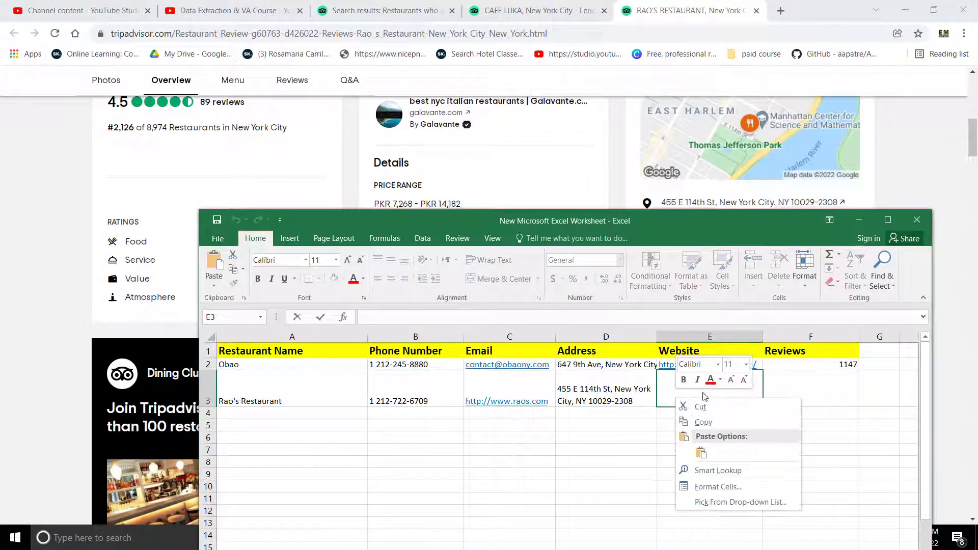
left_click(699, 451)
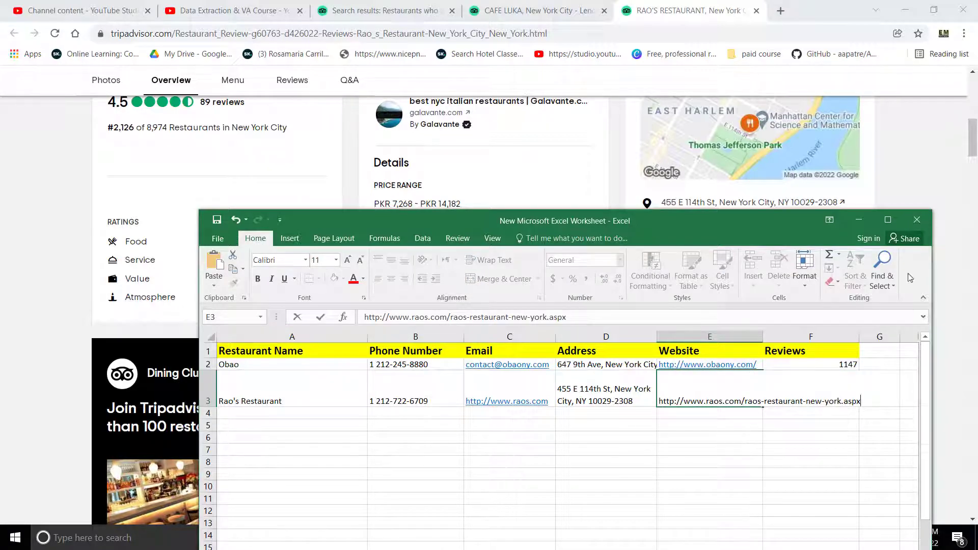
Step: Check Rao's Restaurant's review count on its Tripadvisor page in Chrome and enter 89 in cell F3 under Reviews in Excel
left_click(938, 186)
left_click_drag(973, 137, 973, 97)
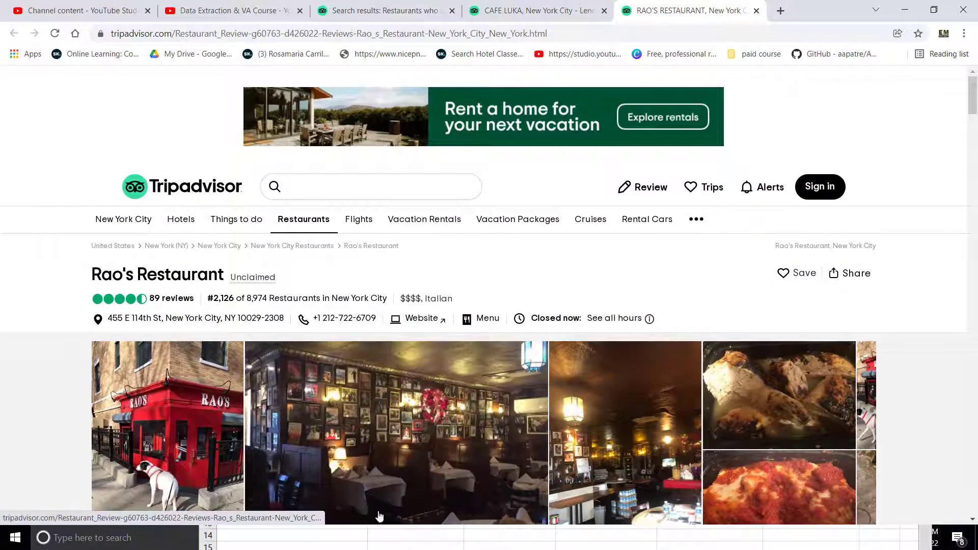
left_click(382, 540)
left_click(798, 395)
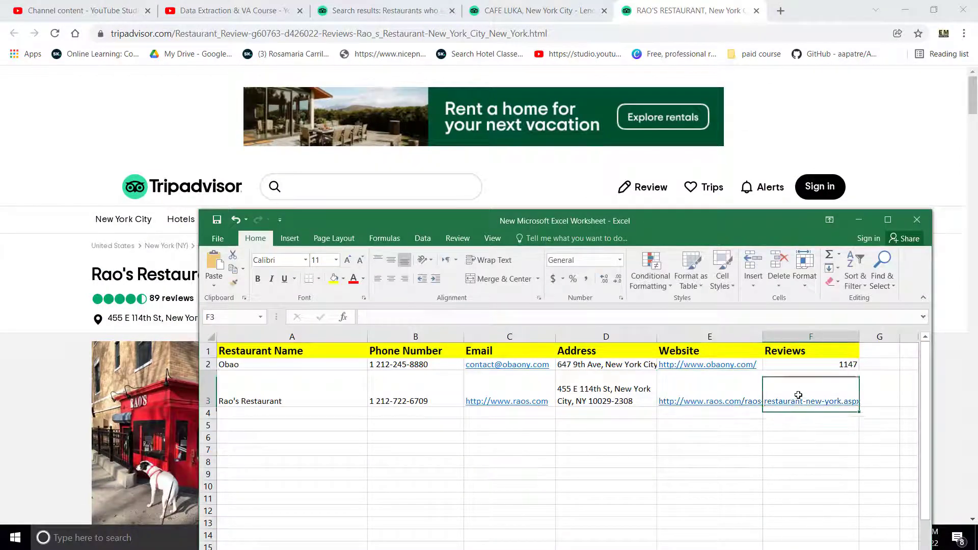
double_click(799, 395)
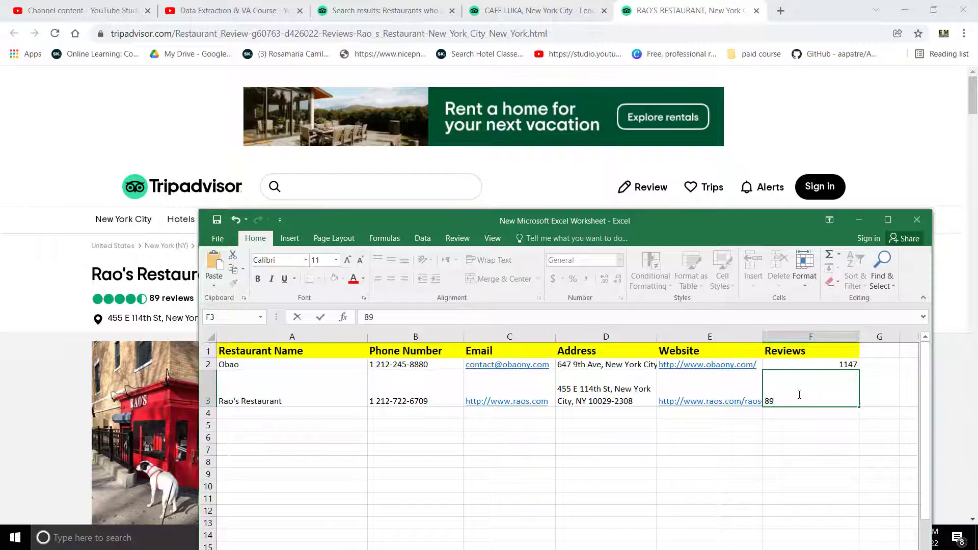
Step: Switch to Chrome, close the Rao's Restaurant page, and open Cafe Luka's website from its Tripadvisor contact details
left_click(920, 171)
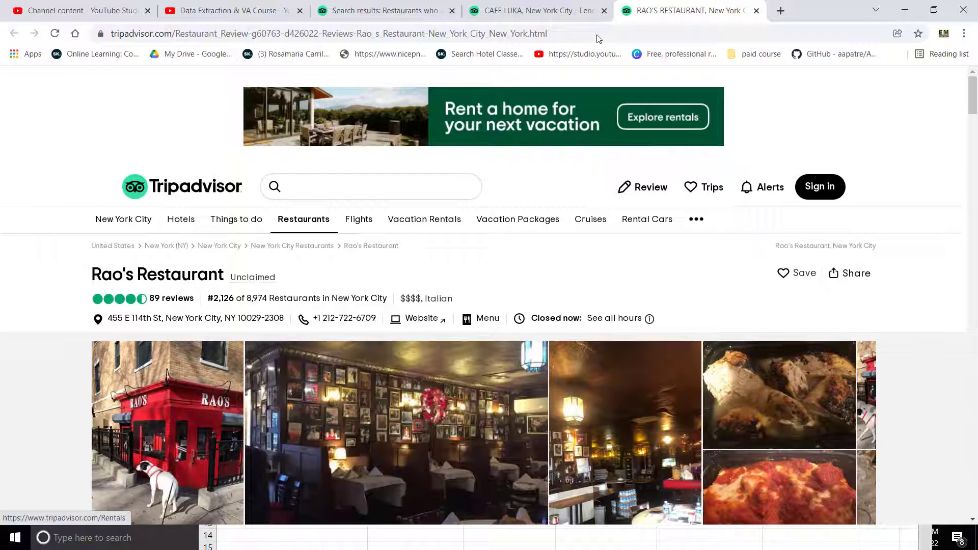
left_click(755, 14)
scroll(489, 305, "down", 2)
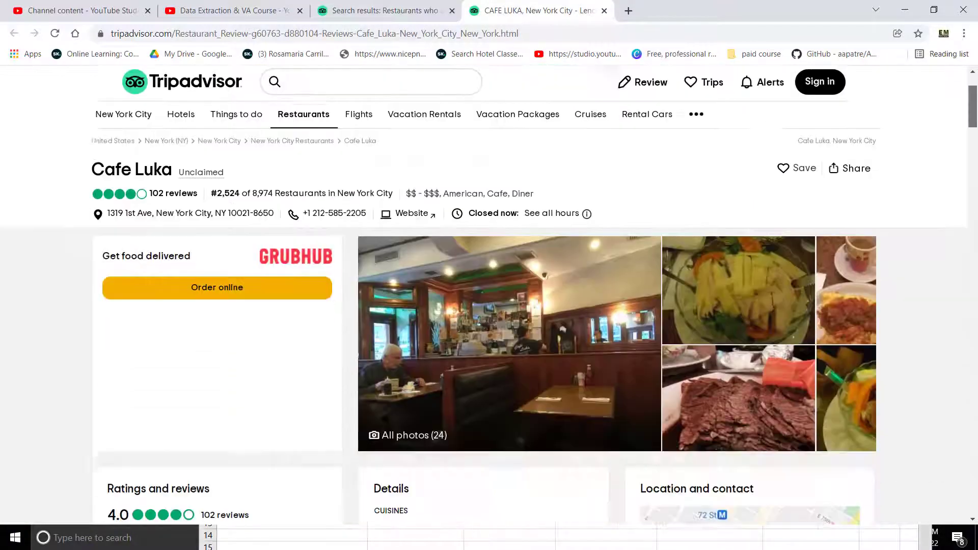
scroll(295, 111, "down", 3)
scroll(295, 111, "up", 4)
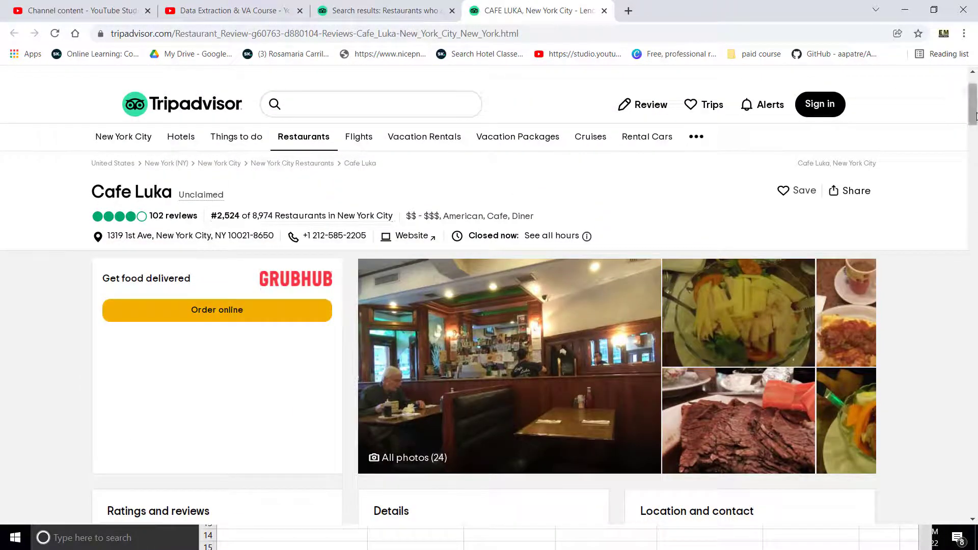
scroll(869, 151, "down", 10)
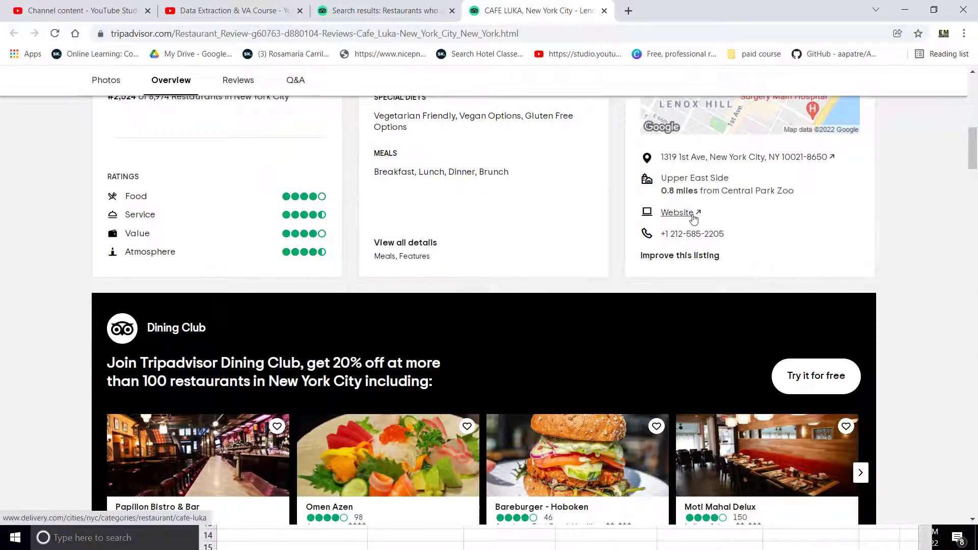
left_click(678, 213)
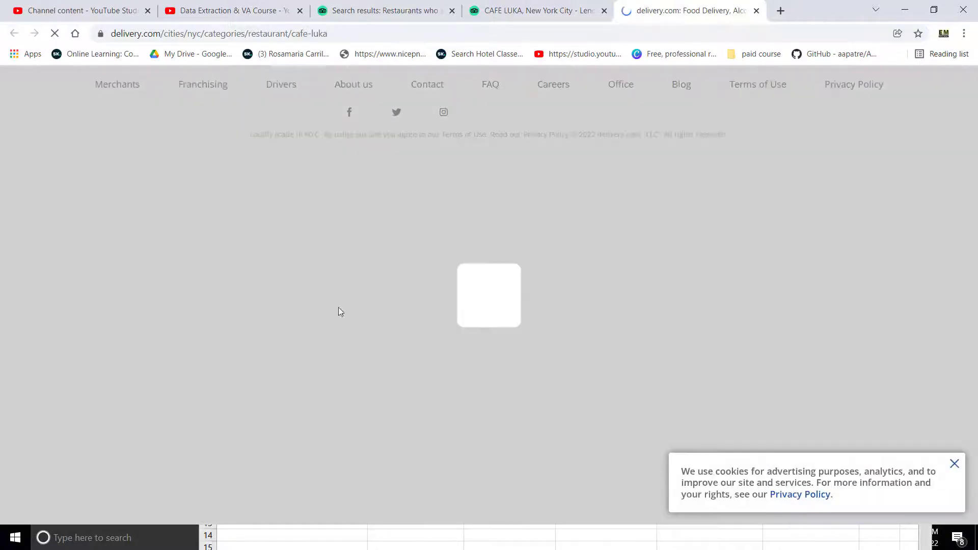
Step: Dismiss the cookie notice, minimize Excel, and examine Cafe Luka's delivery.com page down to its footer for contact details
left_click(953, 470)
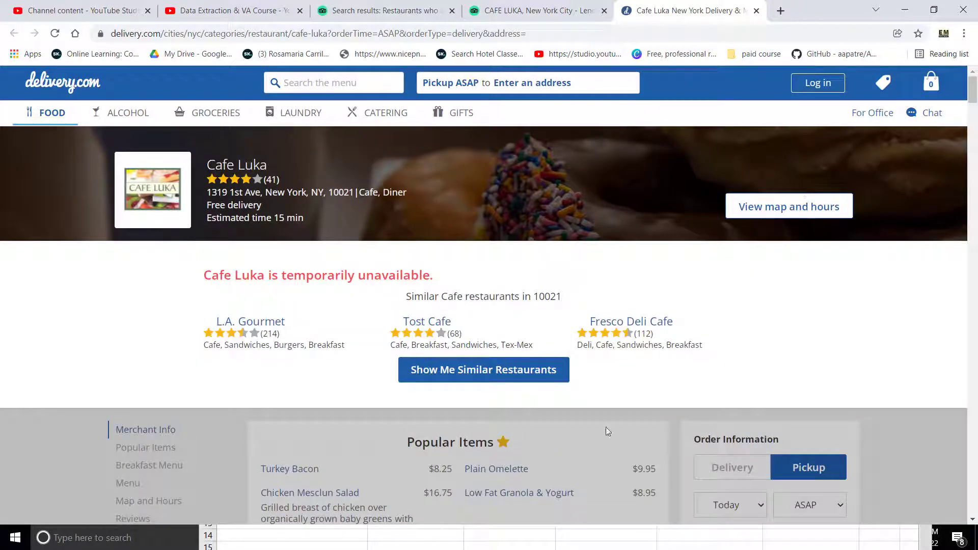
scroll(603, 497, "down", 3)
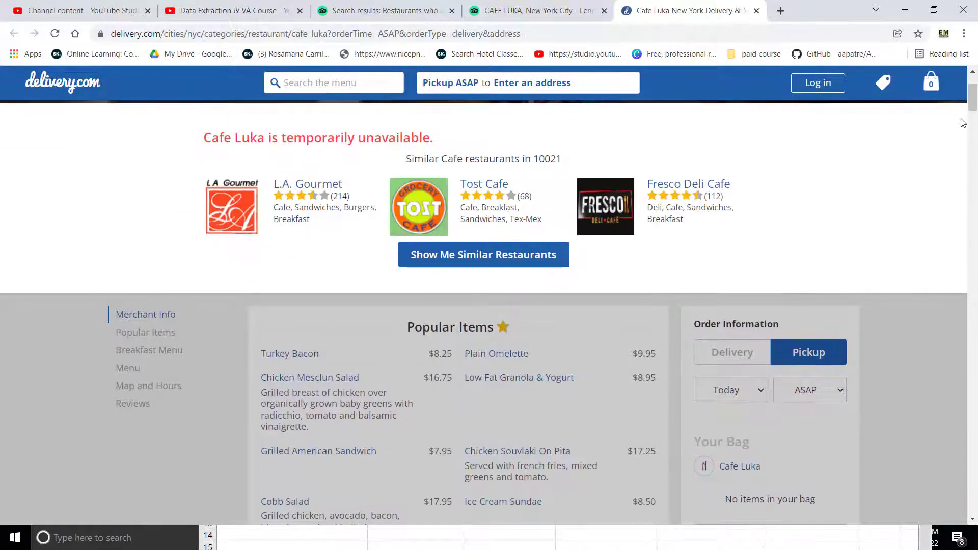
left_click_drag(972, 99, 964, 528)
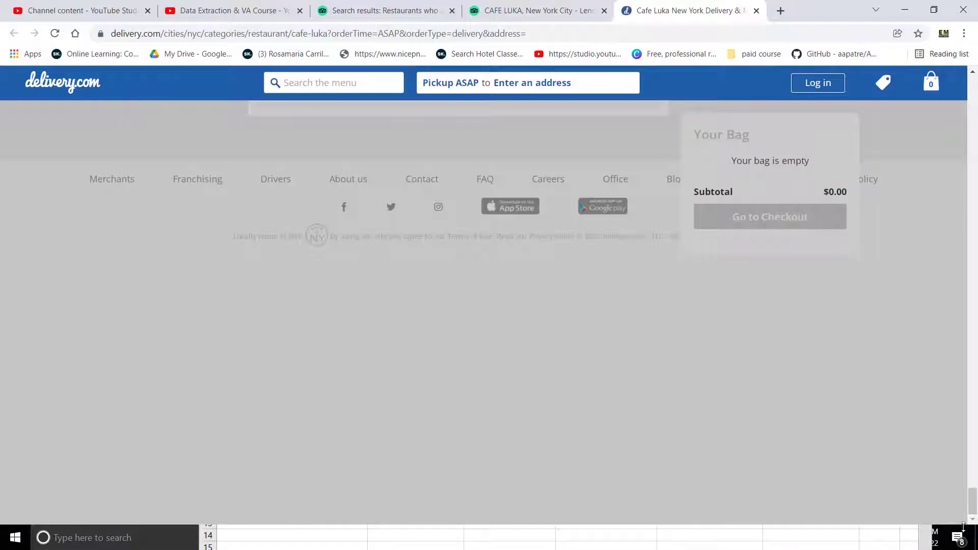
scroll(767, 465, "up", 15)
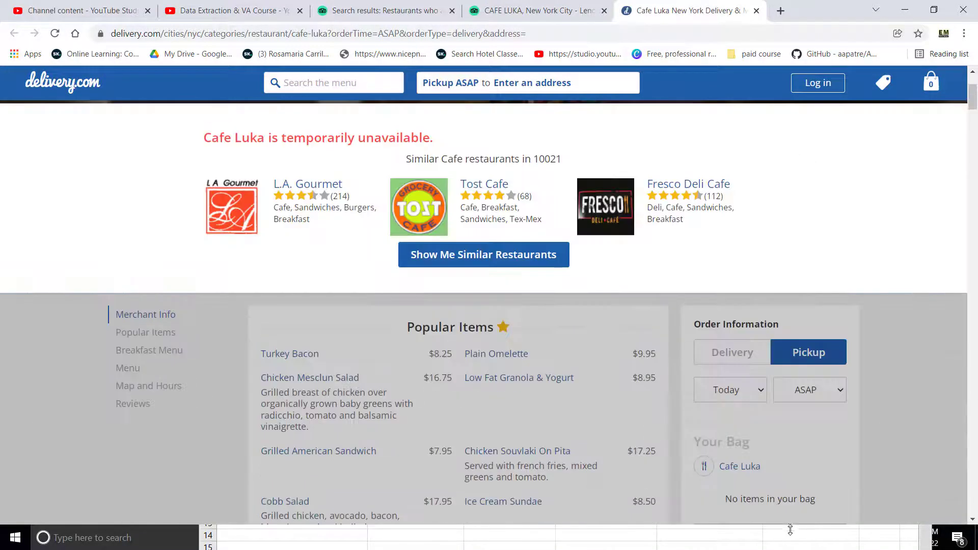
left_click(790, 530)
left_click(858, 221)
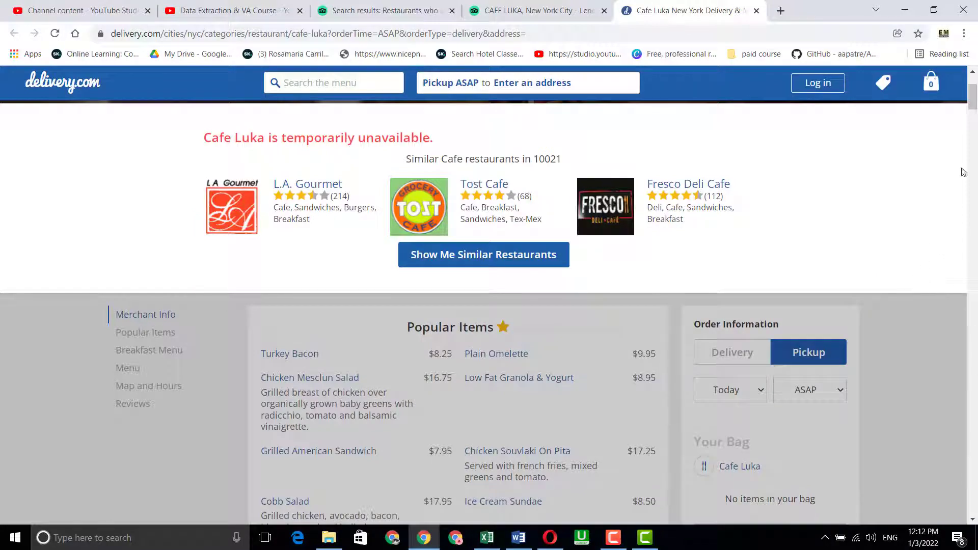
left_click_drag(973, 97, 974, 501)
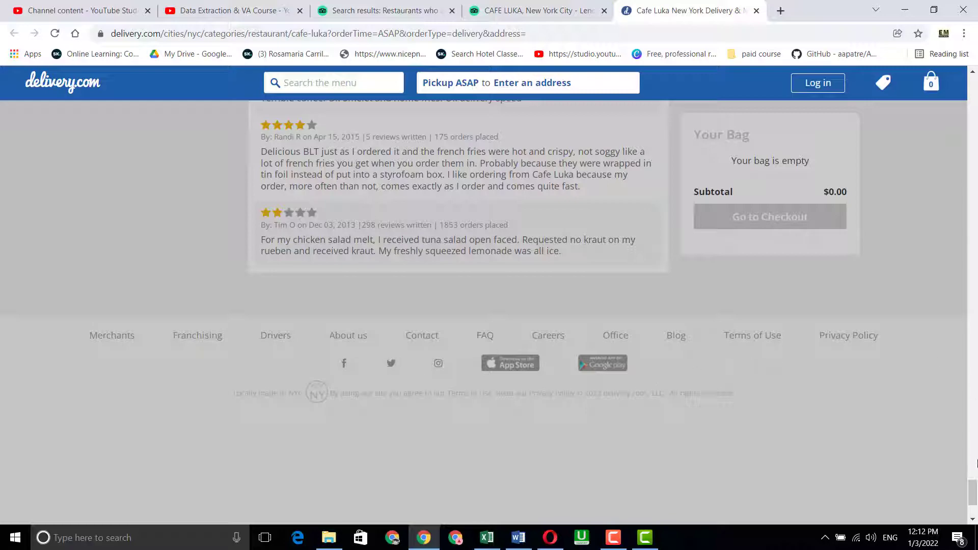
left_click_drag(977, 463, 976, 79)
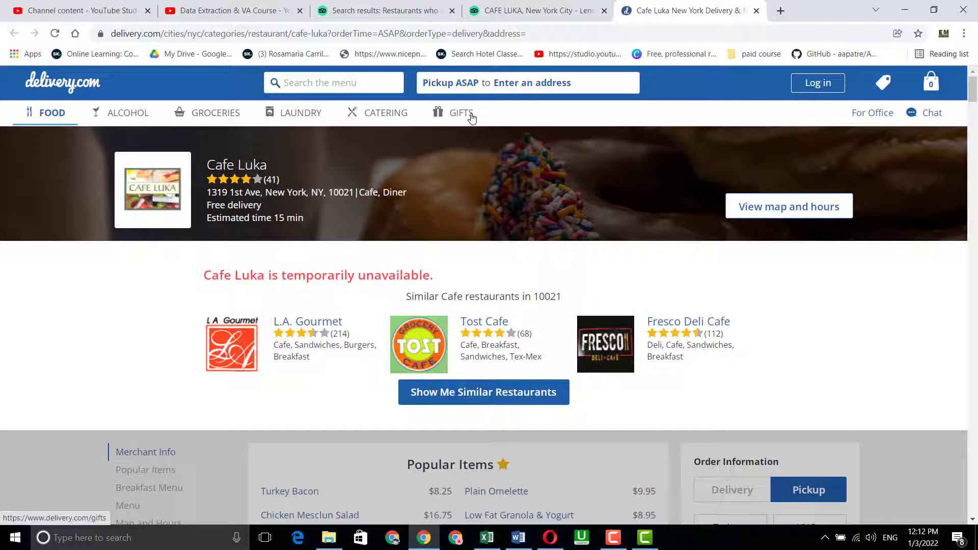
Step: Close both Cafe Luka pages and browse the remaining restaurants in the Tripadvisor search results
left_click(756, 11)
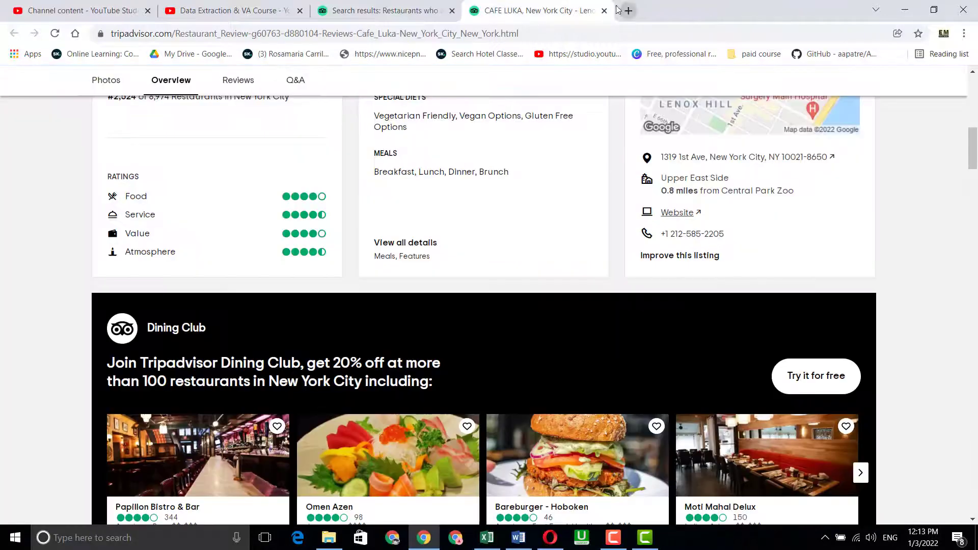
left_click(605, 11)
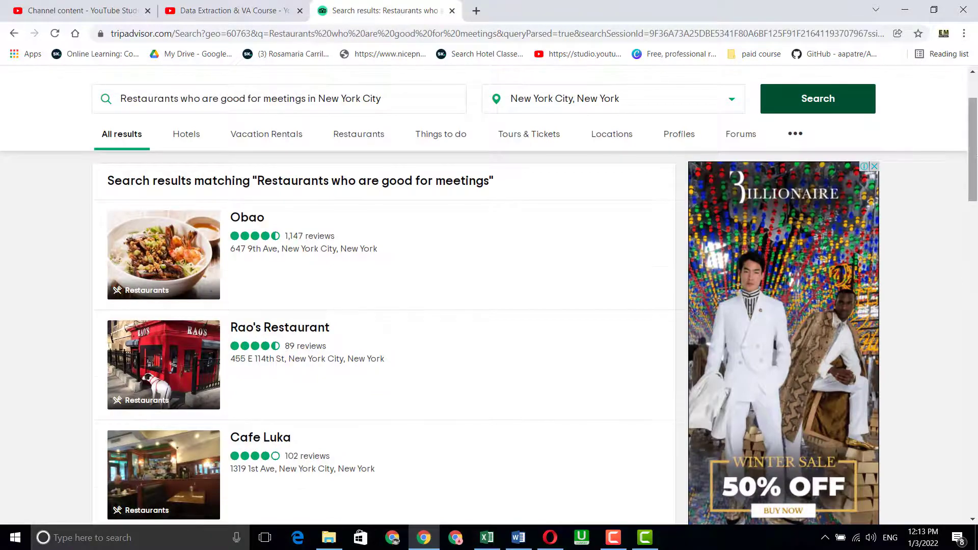
left_click_drag(975, 179, 976, 344)
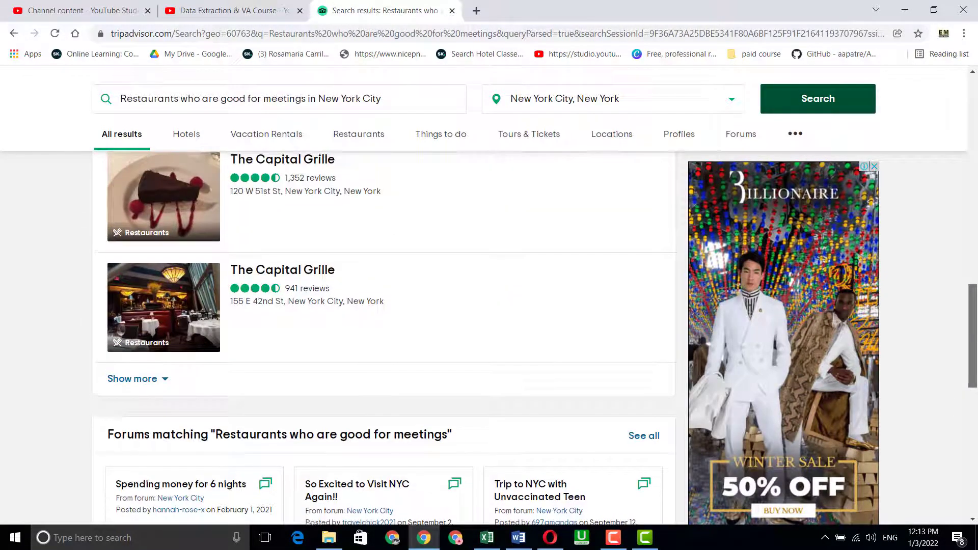
Step: Switch to Word to review the assignment's required fields, then check the collected rows in Excel and minimize the worksheet
left_click(516, 539)
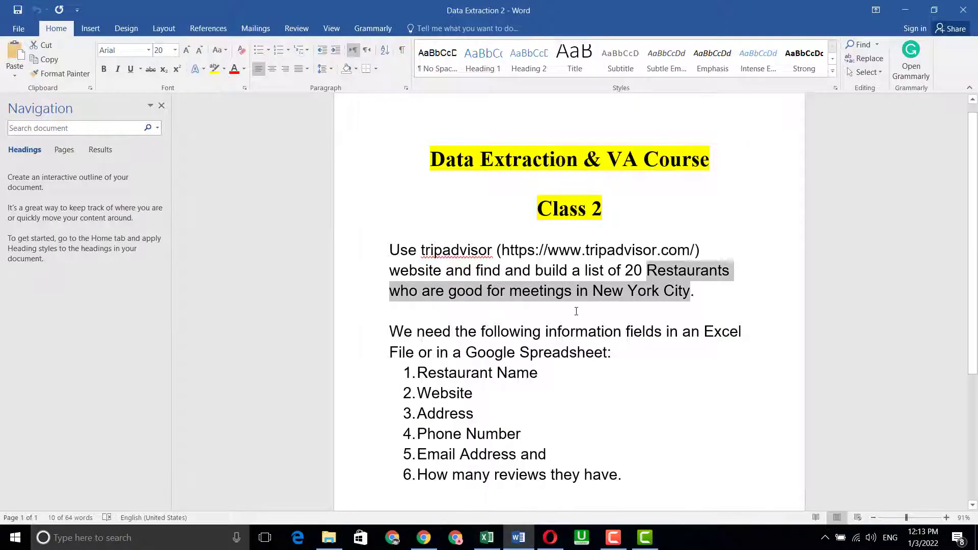
left_click(539, 387)
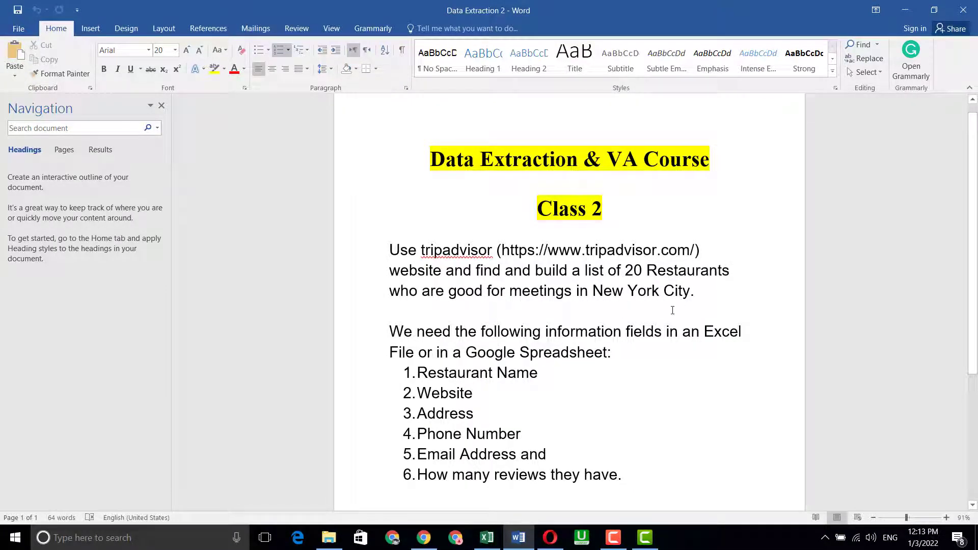
left_click(488, 537)
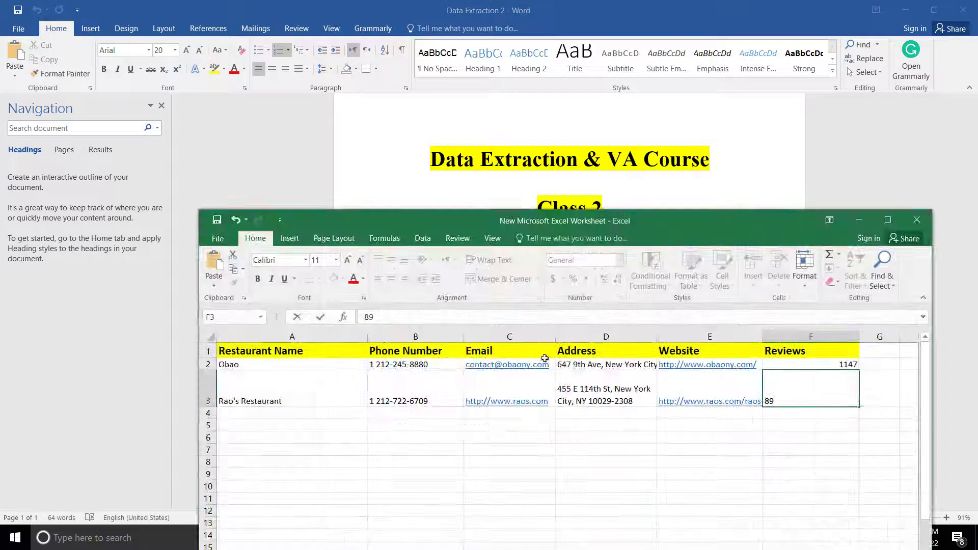
left_click(859, 220)
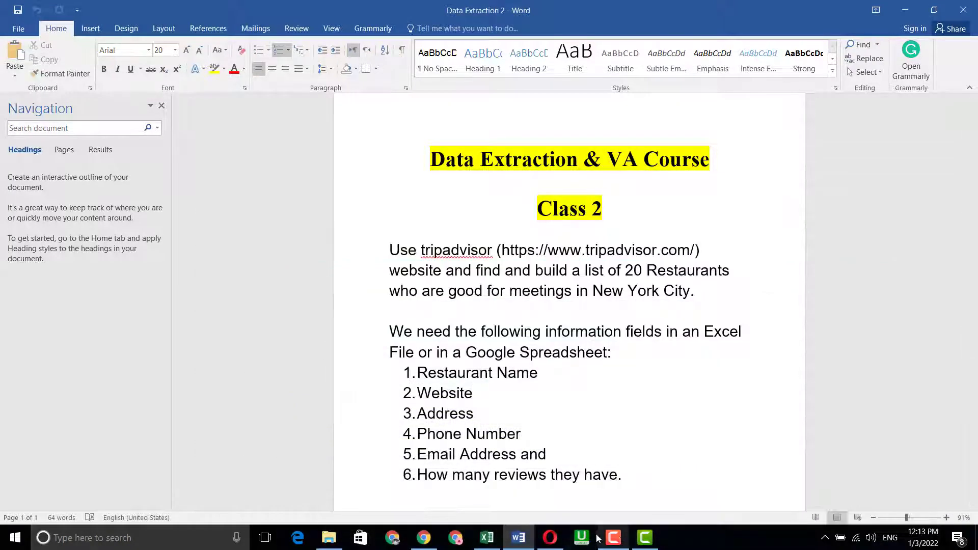
Step: Switch to Opera, open the Upland listing in the Google restaurant results, and open its website in a new tab
left_click(551, 537)
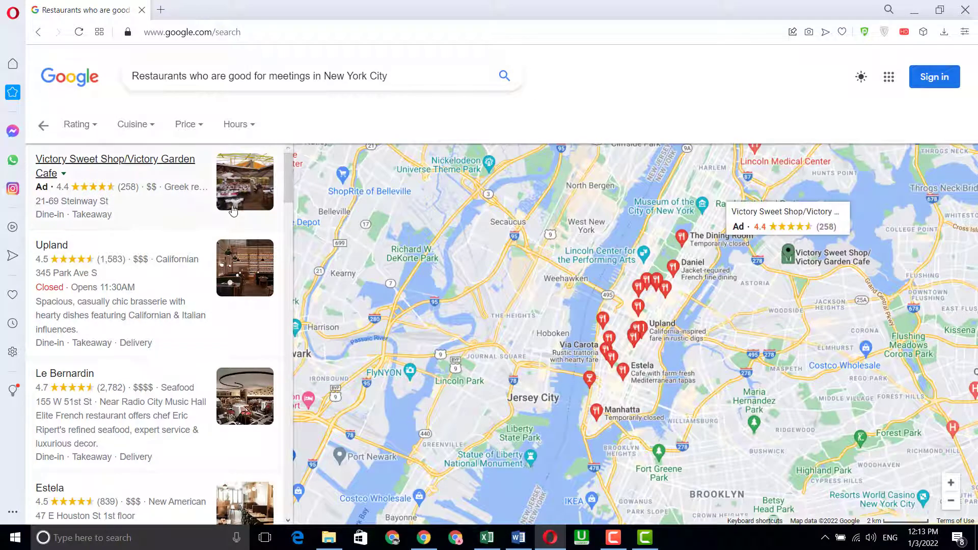
mouse_move(283, 196)
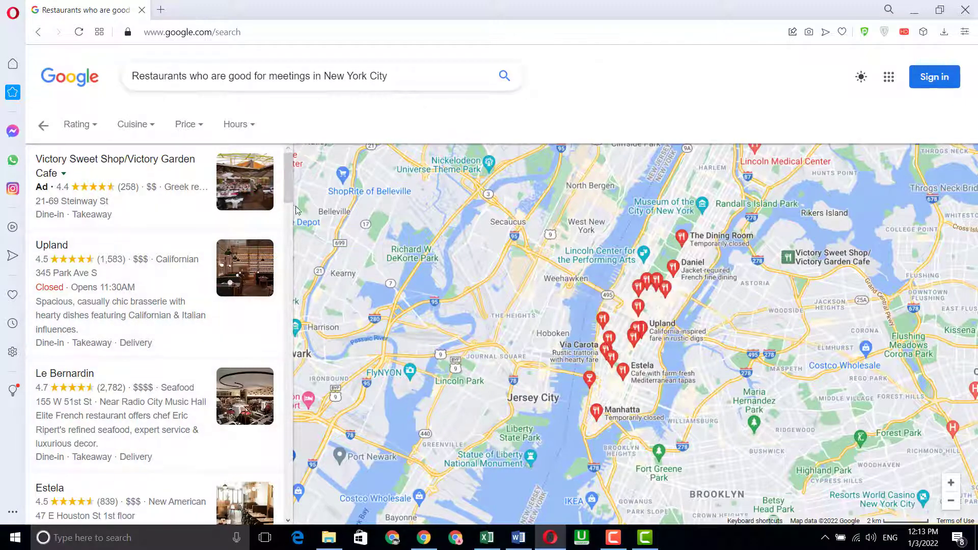
mouse_move(285, 188)
left_mouse_down()
mouse_move(286, 198)
mouse_move(289, 185)
left_mouse_up()
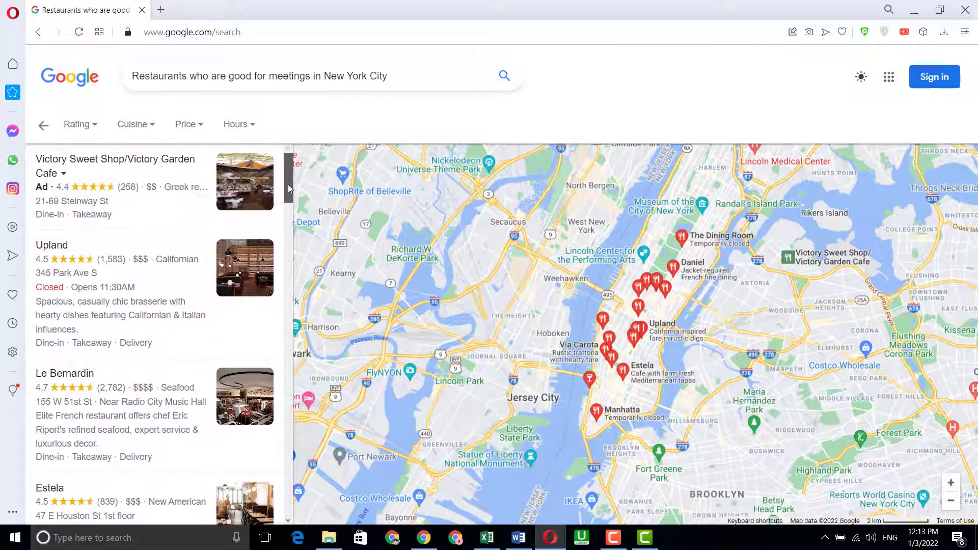
left_click(51, 249)
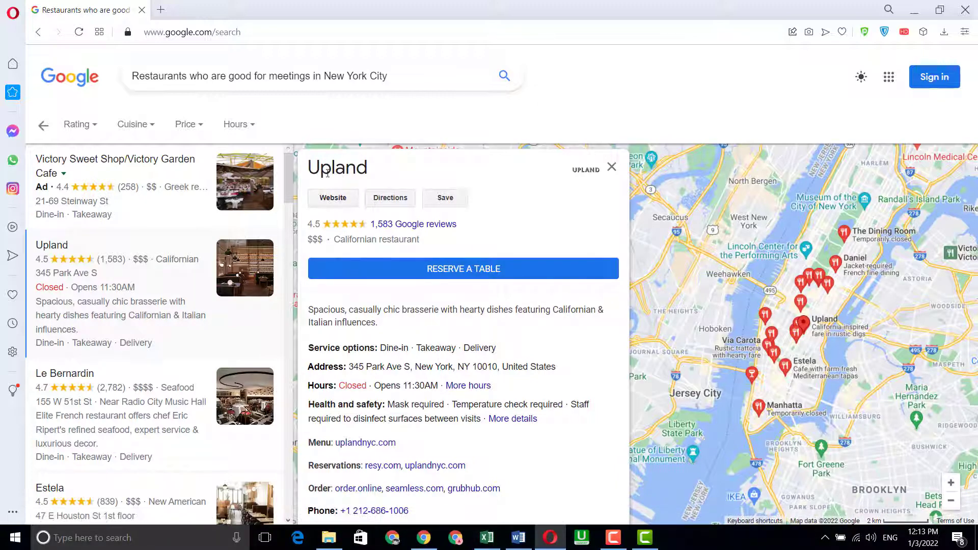
left_click(333, 199)
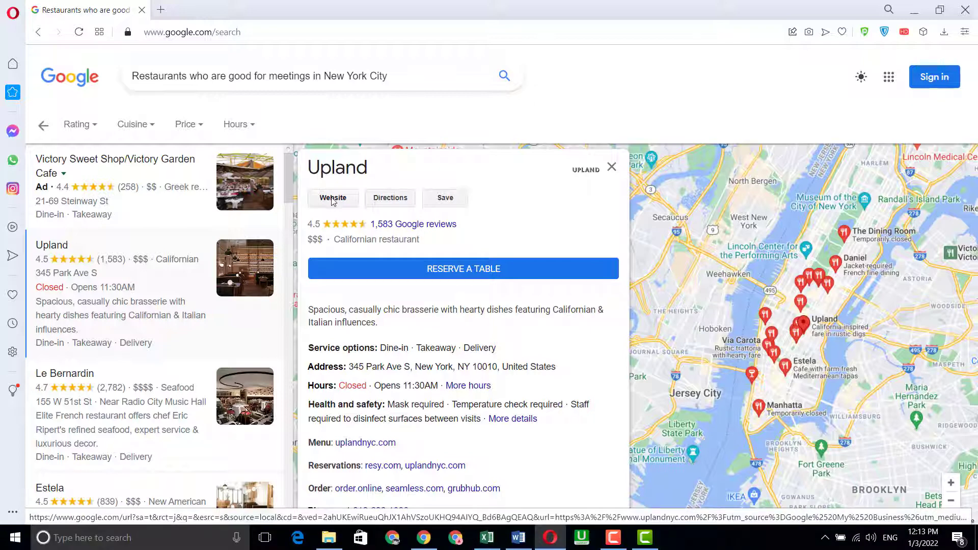
right_click(332, 200)
left_click(428, 208)
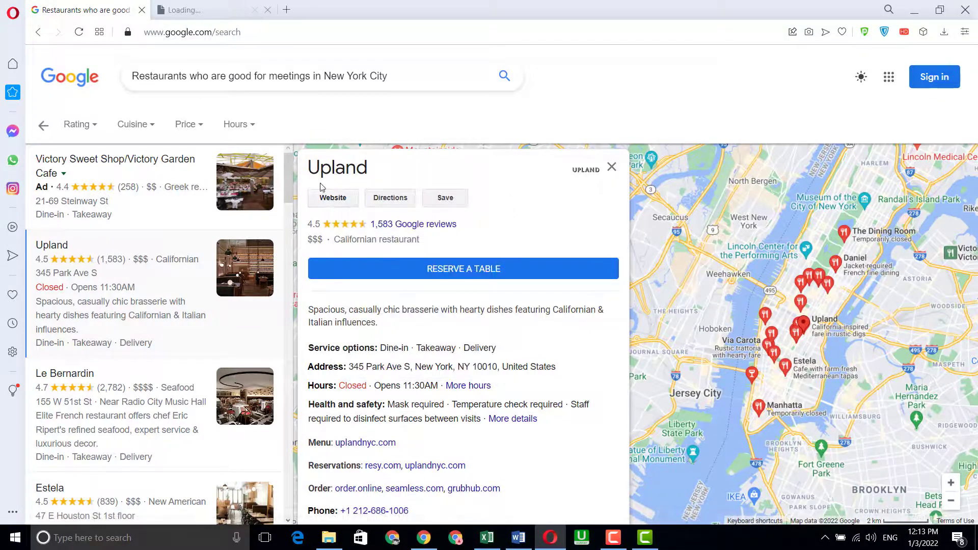
Step: Go to Upland's website in the new tab, dismiss the sign-up form, and examine the home page for contact details
left_click(213, 12)
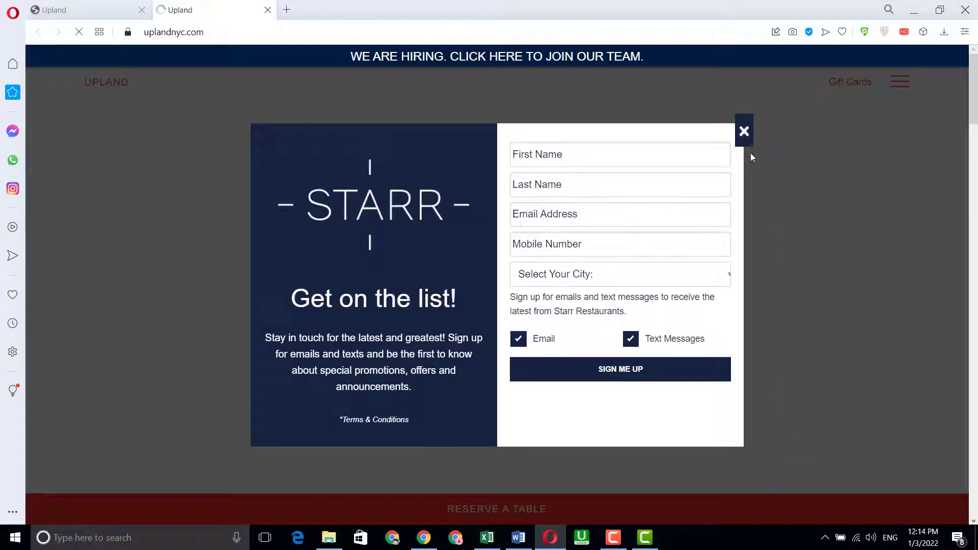
left_click(744, 131)
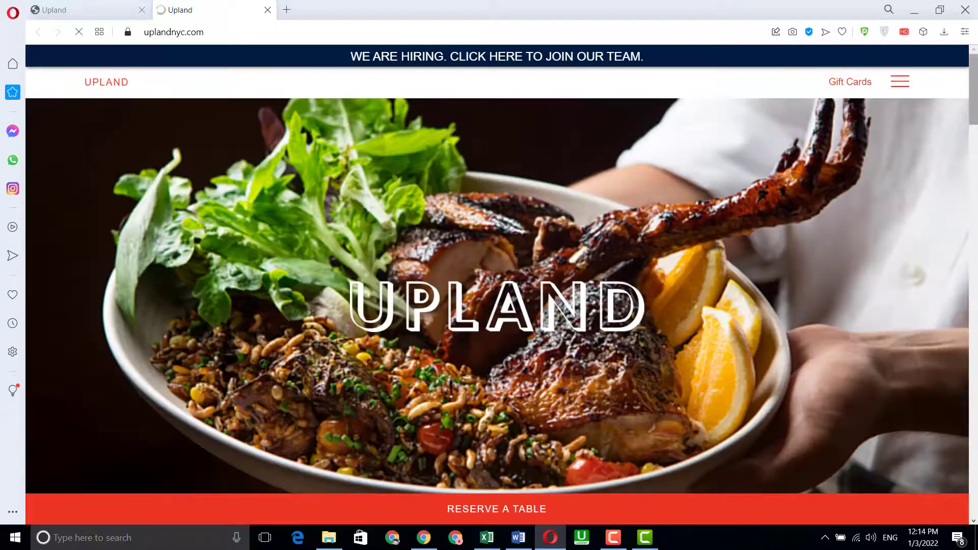
left_click_drag(973, 112, 974, 516)
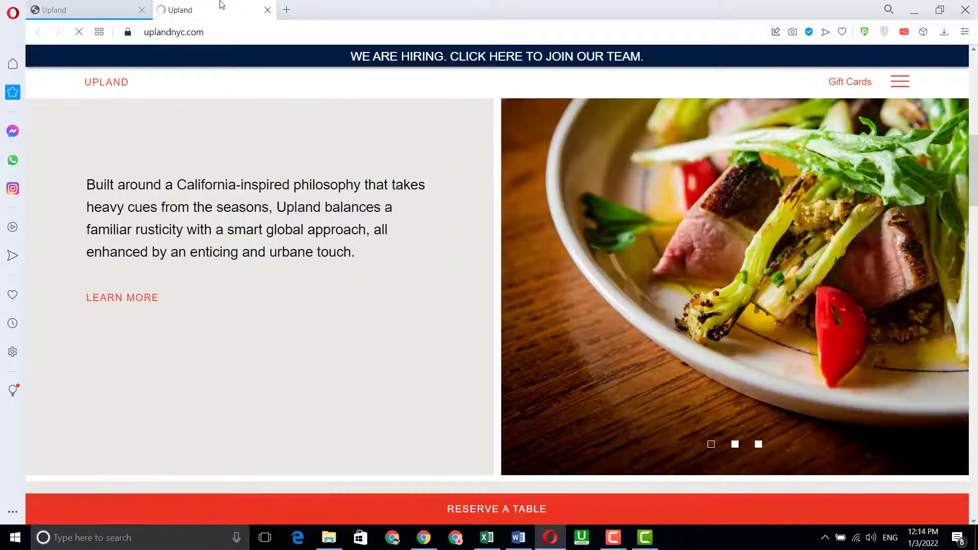
Step: Close the duplicate Upland tab and dismiss the sign-up form on the remaining Upland page
left_click(92, 10)
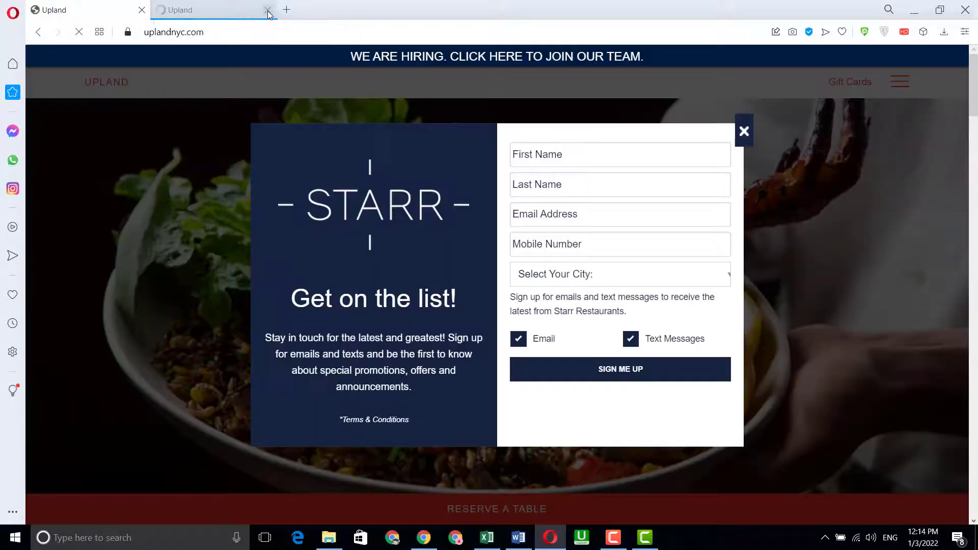
left_click(267, 10)
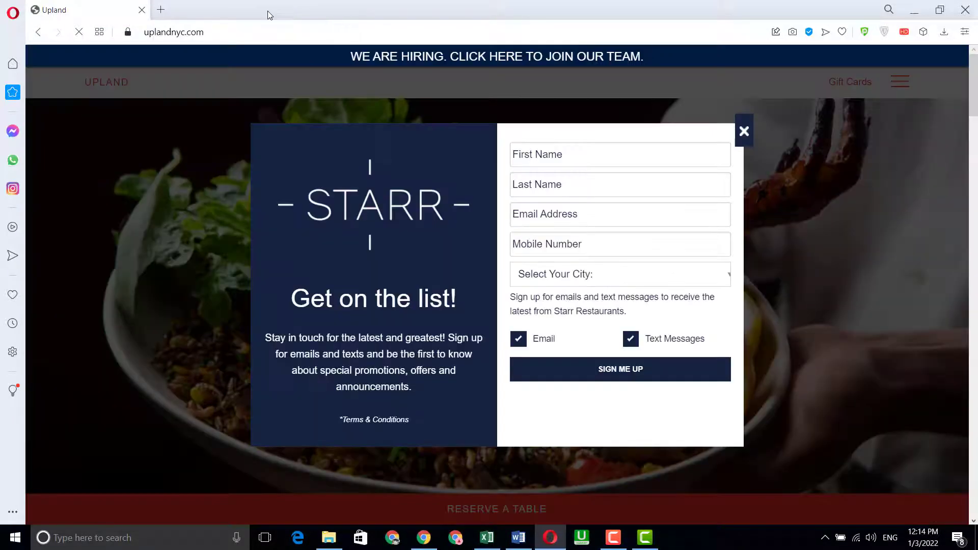
left_click(744, 132)
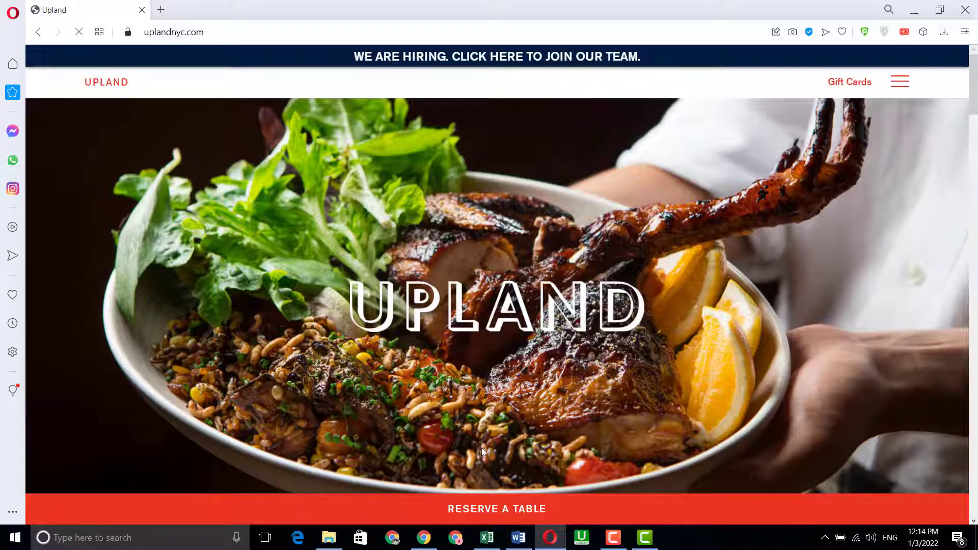
Step: Switch to Chrome and view the Data Extraction & VA Course playlist on YouTube
left_click(429, 541)
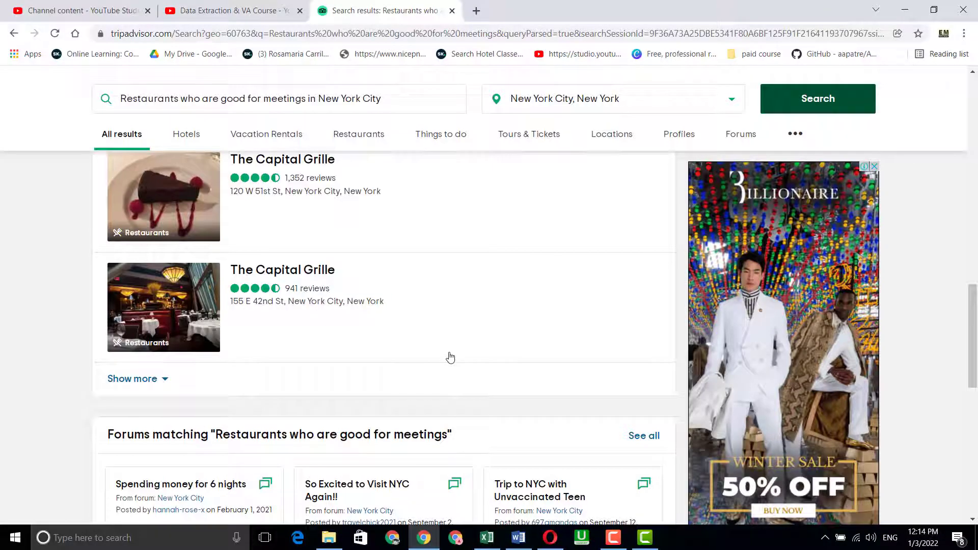
left_click(223, 5)
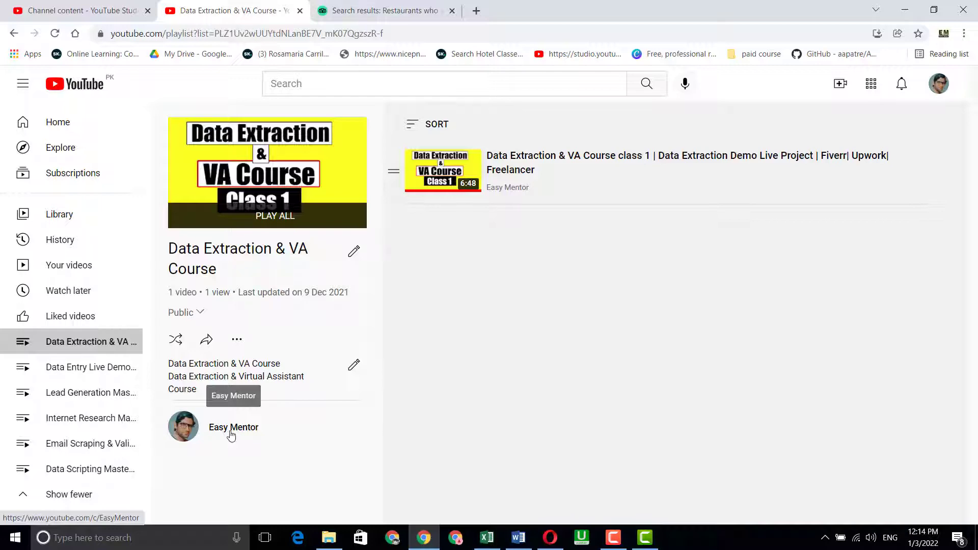
left_click(614, 537)
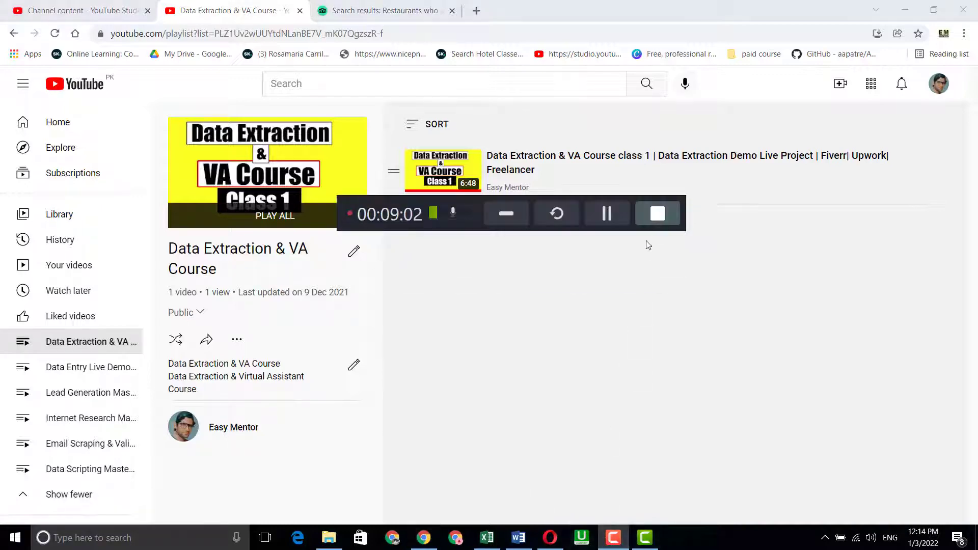